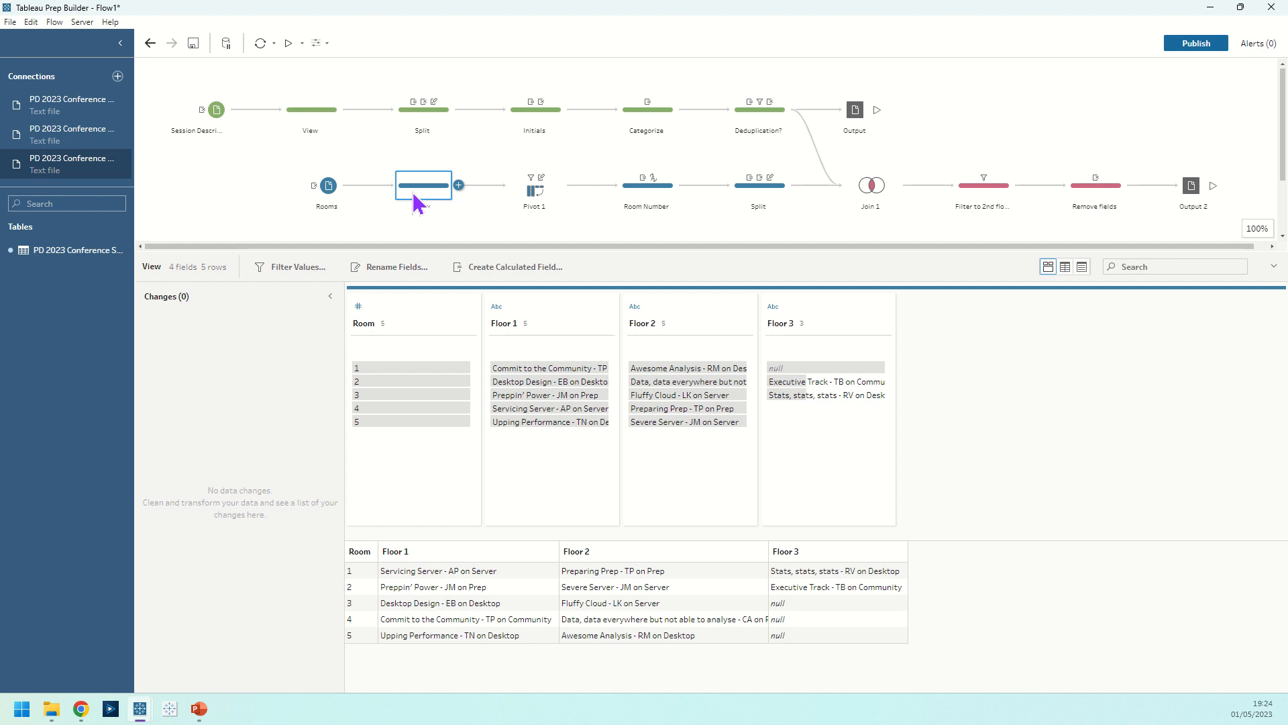
# Step: Select the Floor 1, Floor 2 and Floor 3 fields together in the Rooms branch's View step
pyautogui.click(517, 321)
pyautogui.keyDown('ctrl'); pyautogui.click(694, 320); pyautogui.keyUp('ctrl')
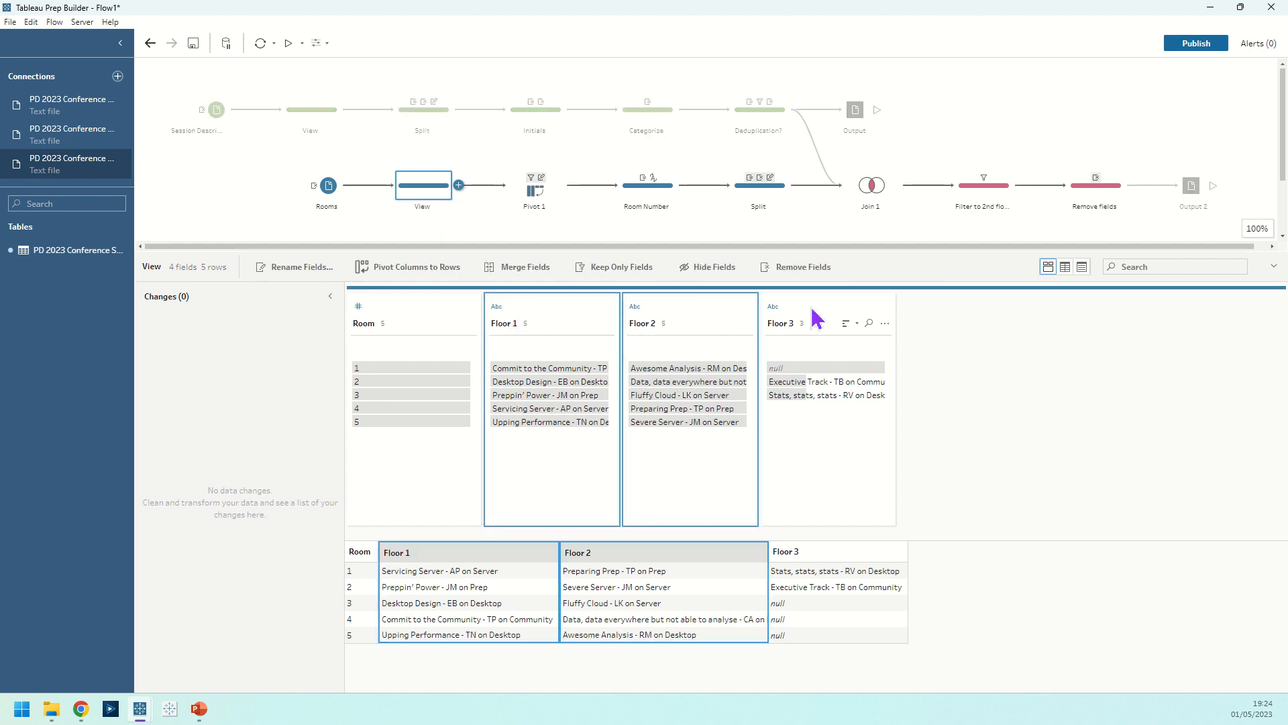
pyautogui.keyDown('ctrl'); pyautogui.click(815, 318); pyautogui.keyUp('ctrl')
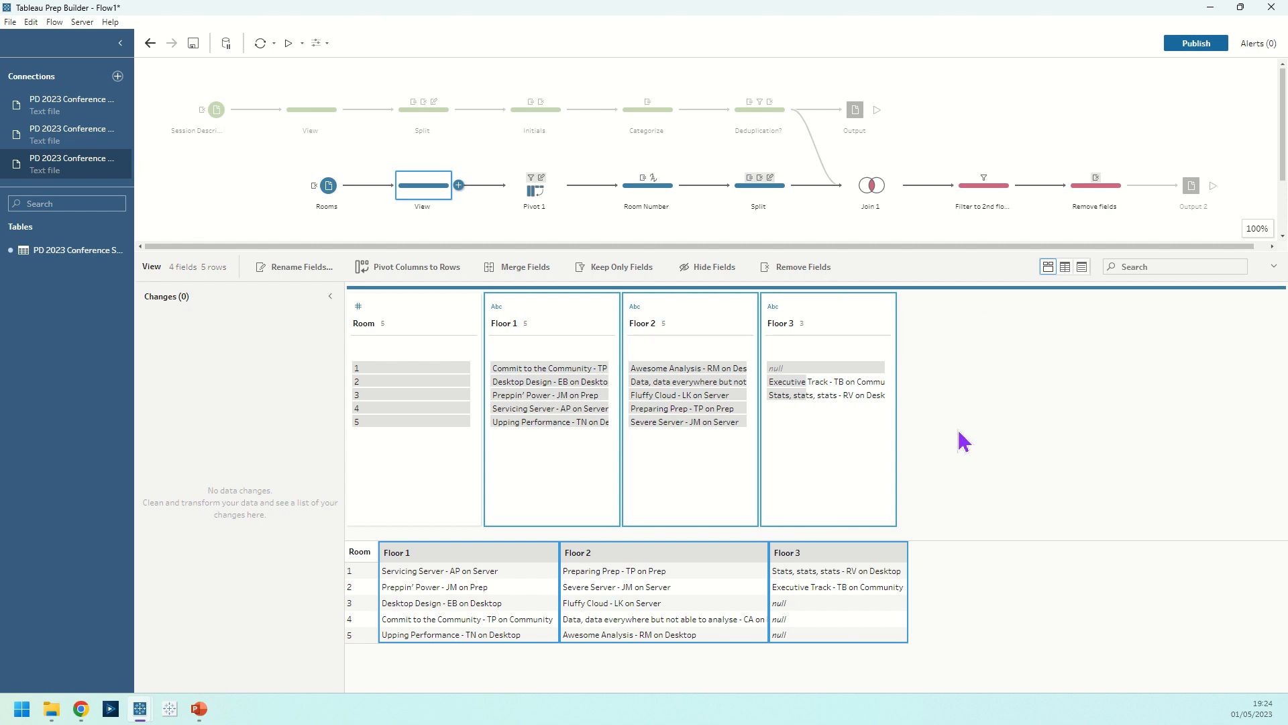
# Step: Review the Pivot 1 step's changes in order: the columns-to-rows pivot, the null filter and the field renames
pyautogui.click(560, 197)
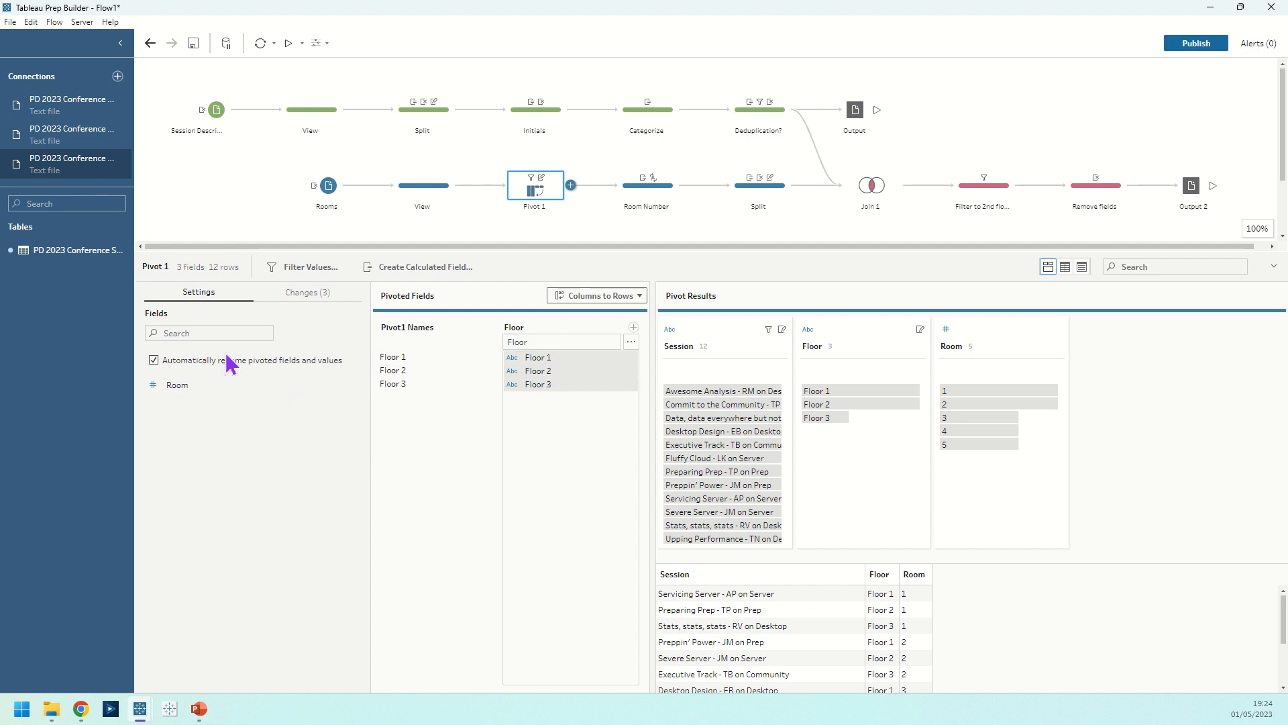
pyautogui.click(298, 303)
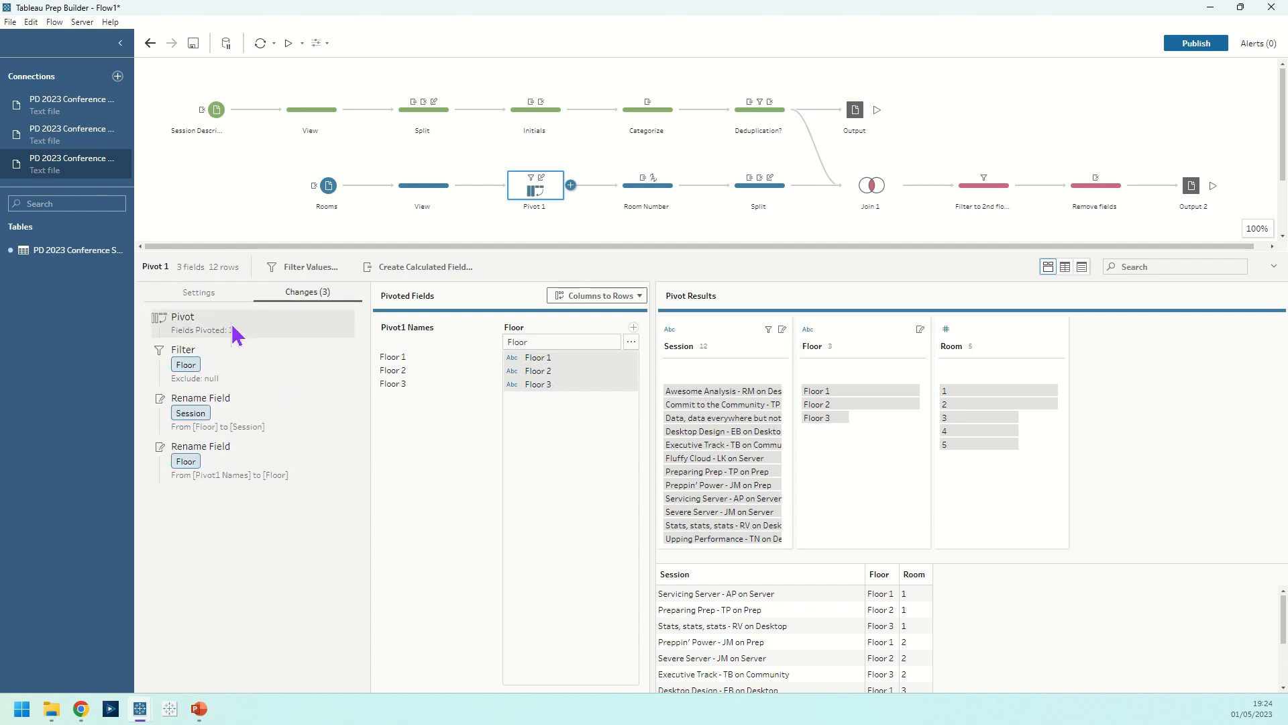
pyautogui.click(220, 341)
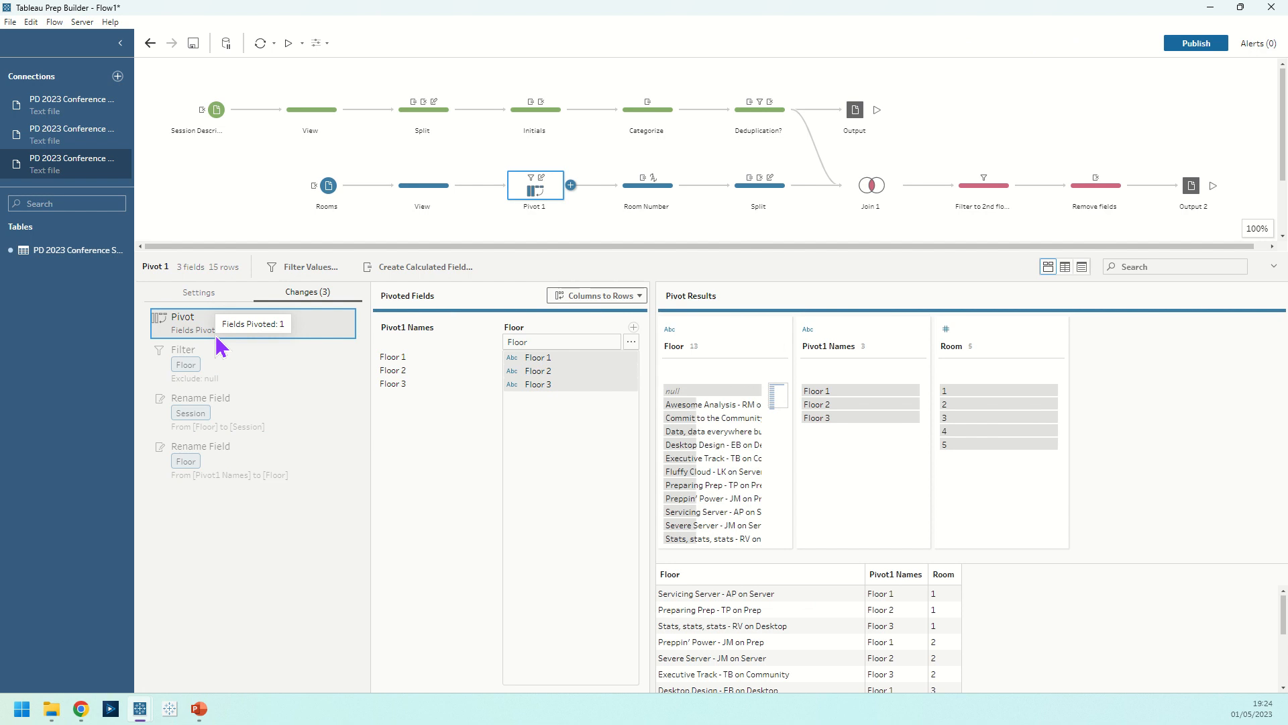
pyautogui.click(712, 394)
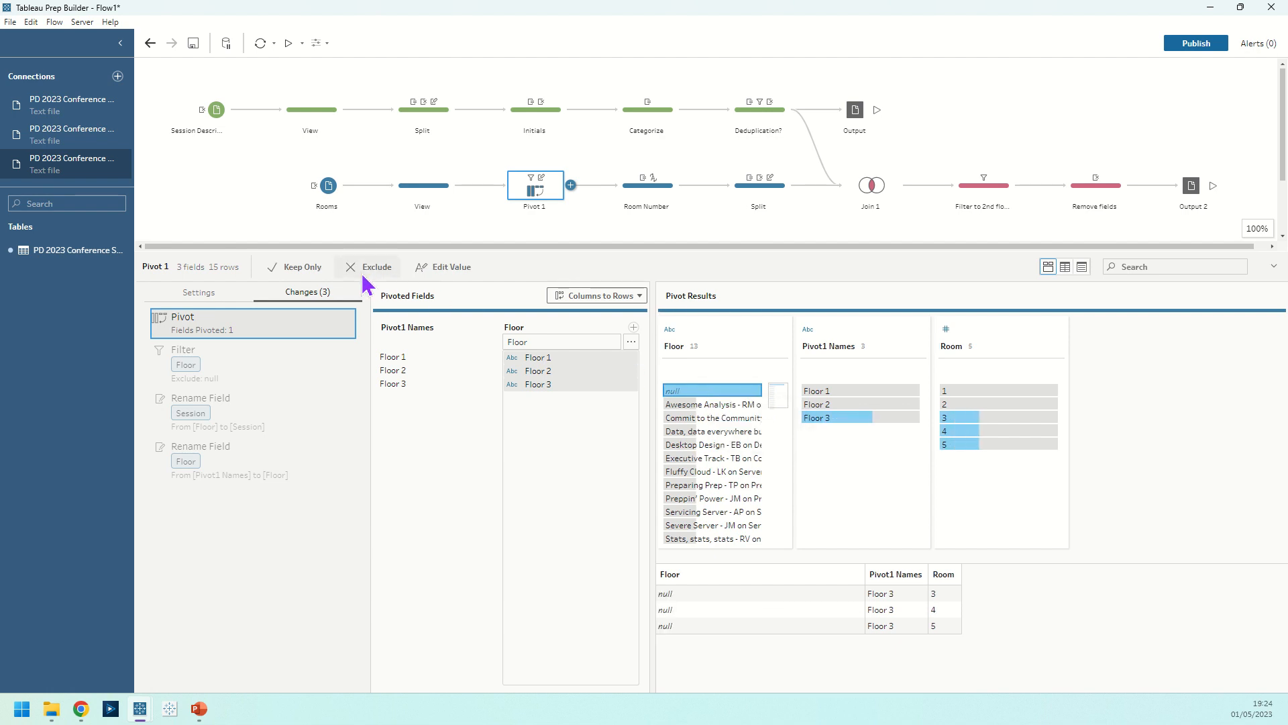
pyautogui.click(207, 374)
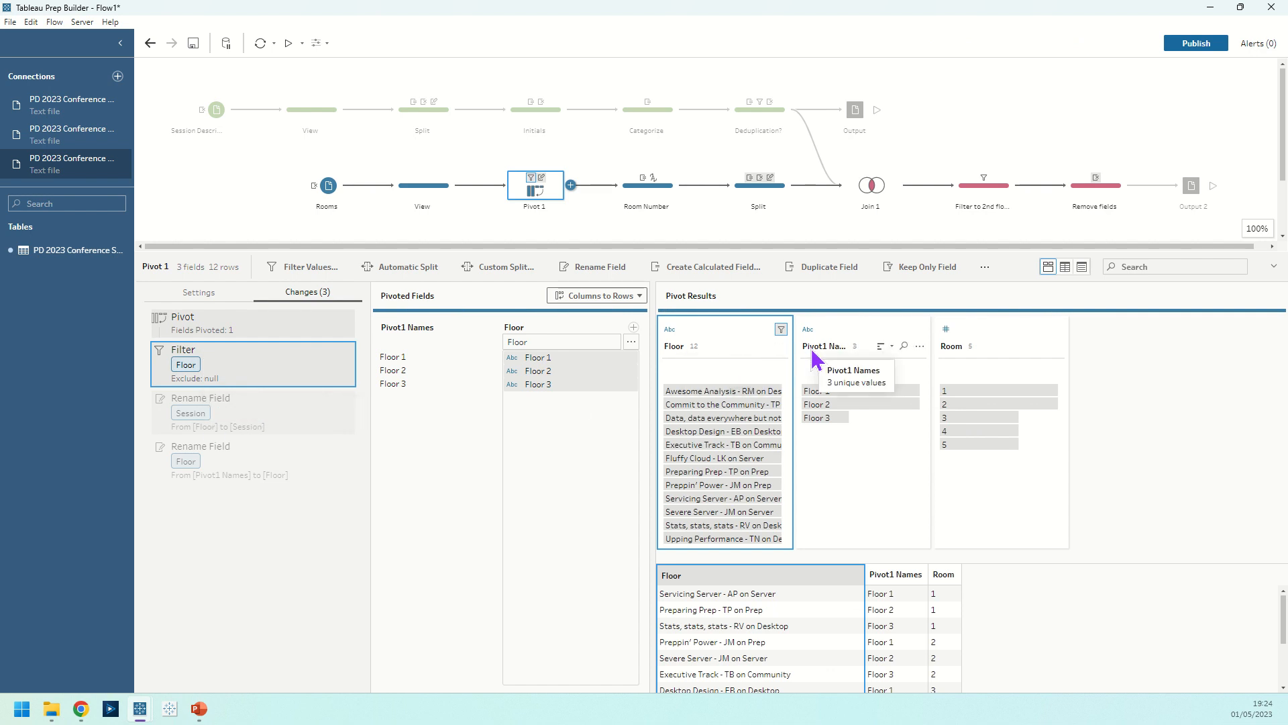
pyautogui.click(213, 480)
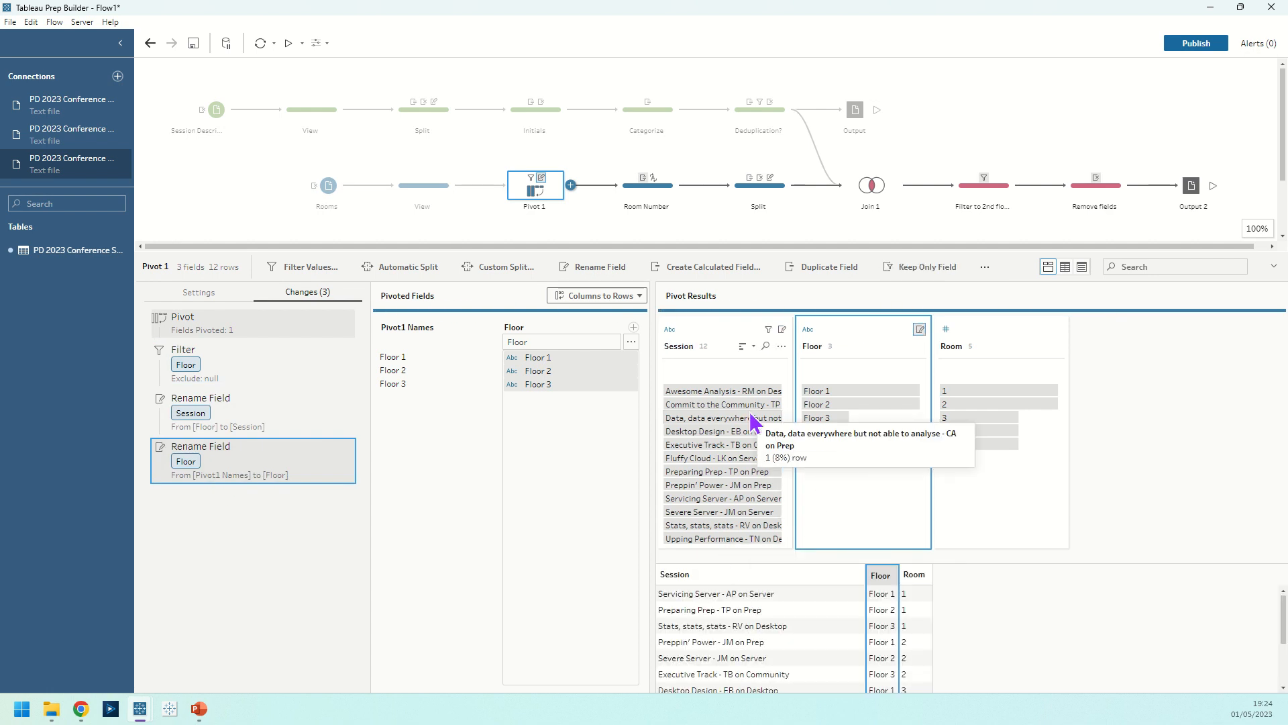
# Step: Review the Remove Letters and Trim Spaces changes to Floor in the Room Number step, including the field's Clean options
pyautogui.click(638, 200)
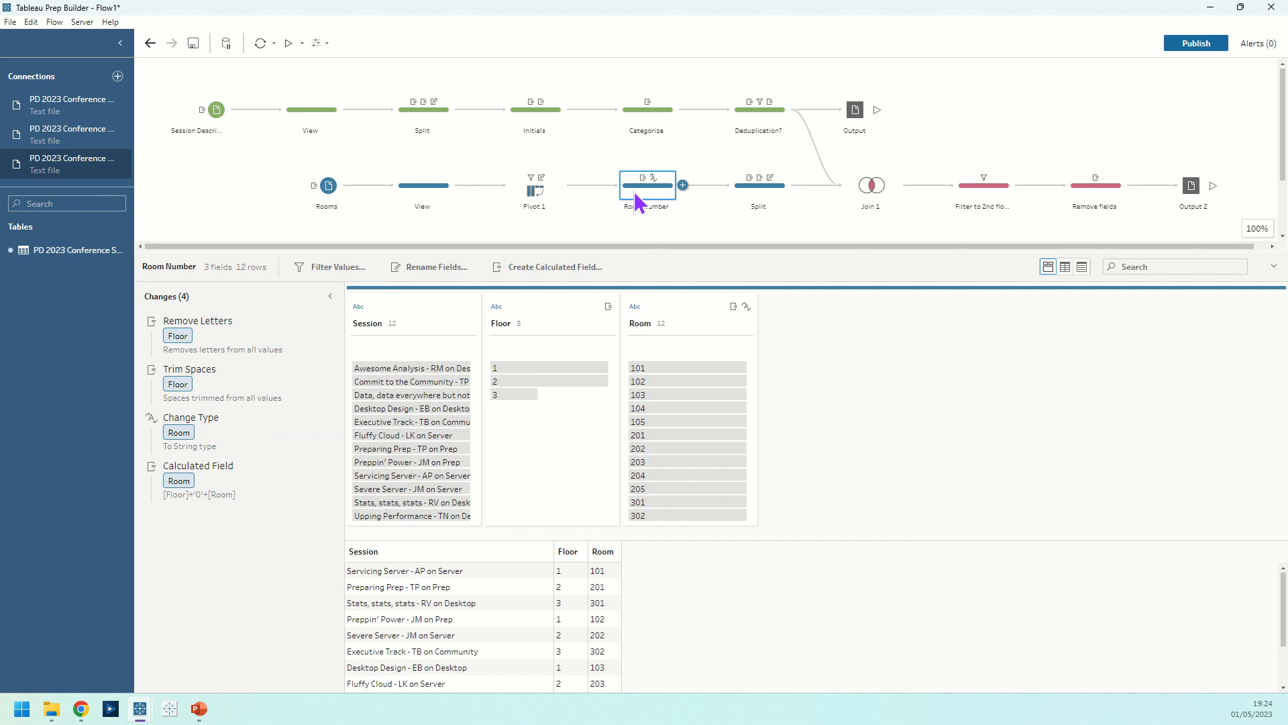
pyautogui.click(235, 347)
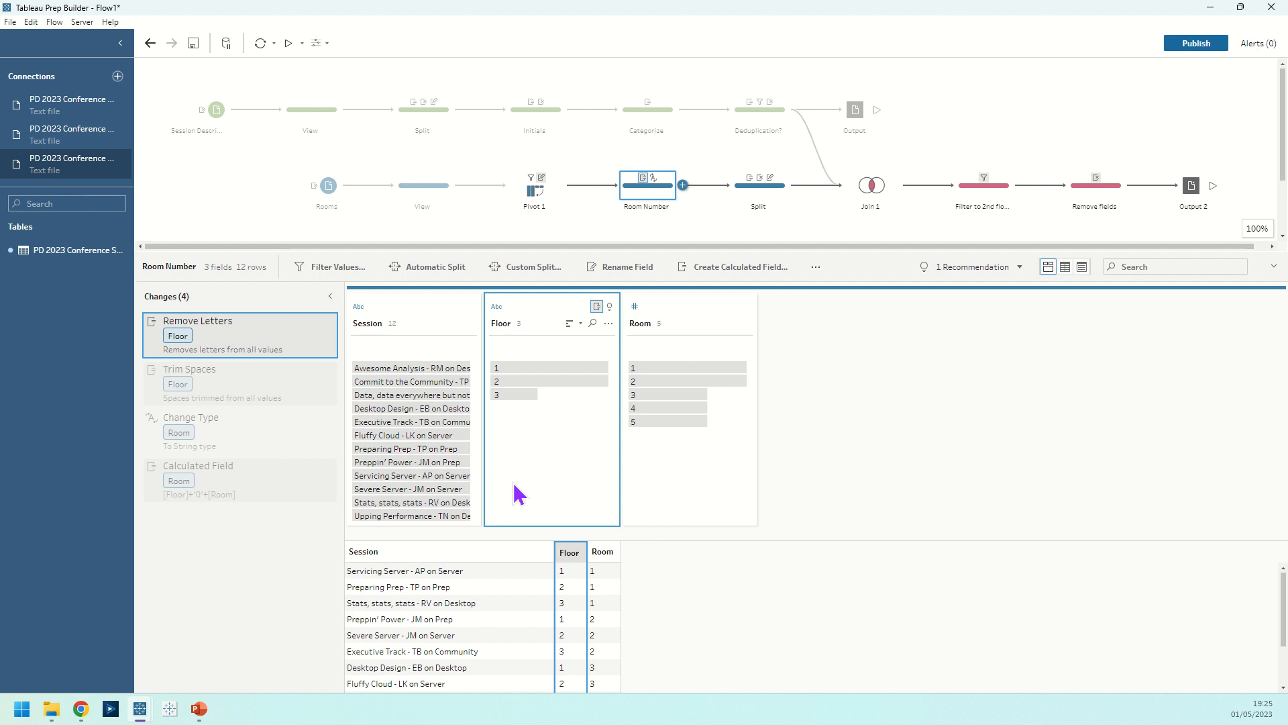
pyautogui.click(608, 324)
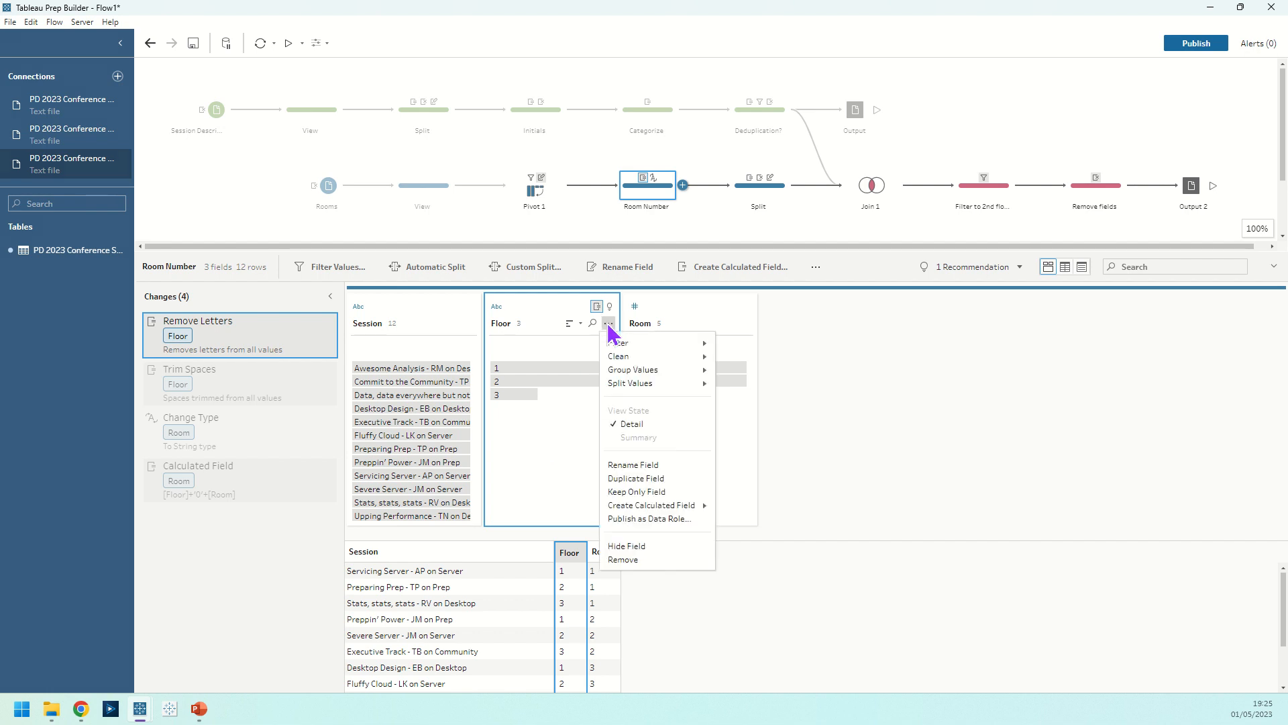
pyautogui.moveTo(617, 356)
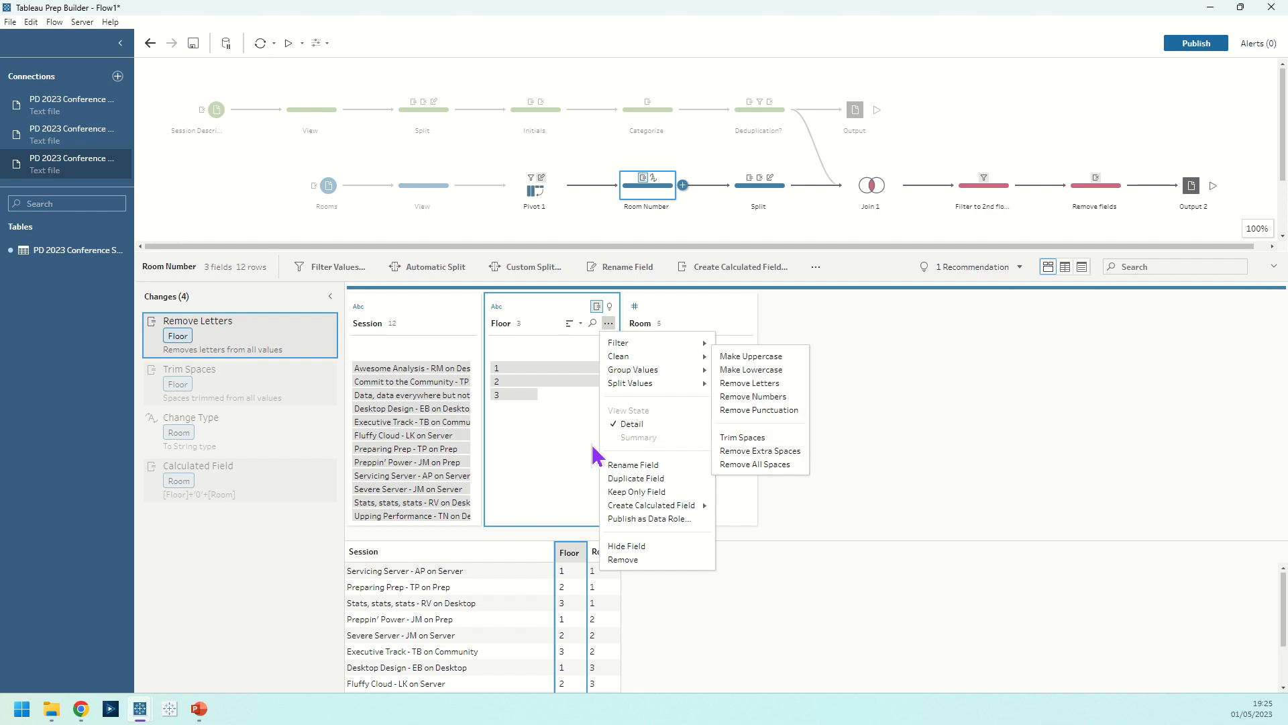
pyautogui.click(564, 449)
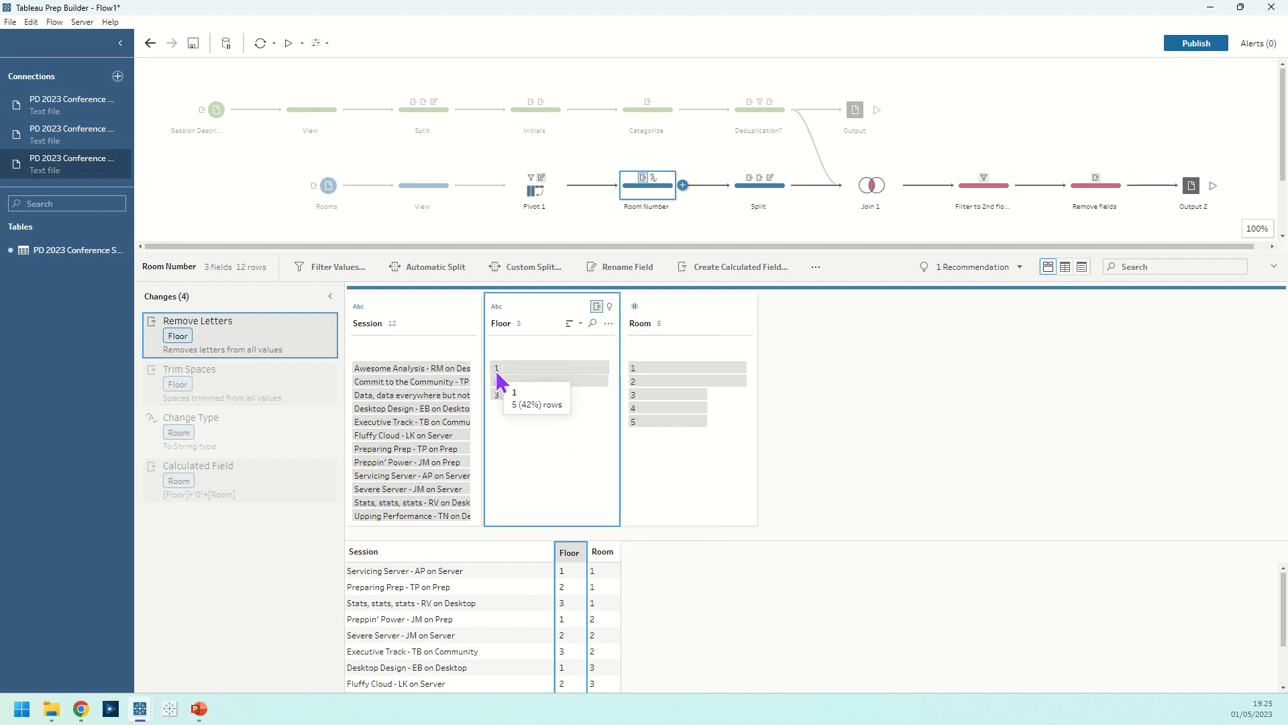
pyautogui.click(294, 391)
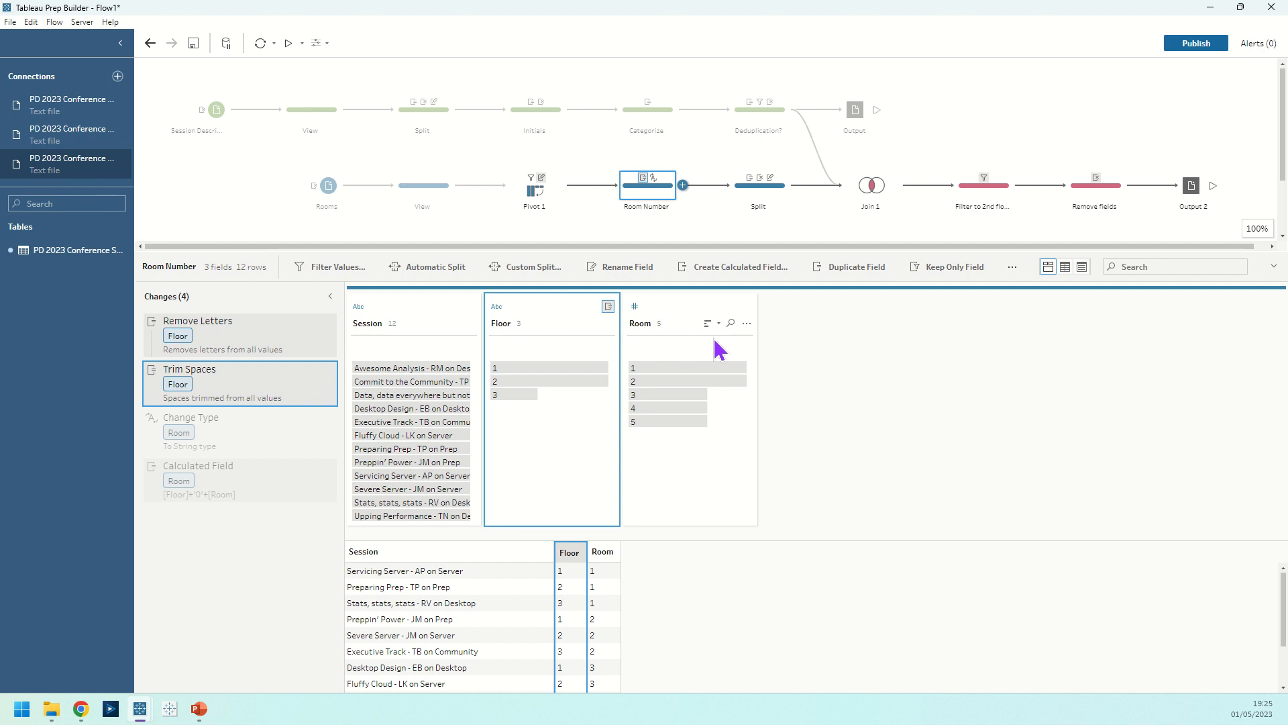
# Step: Examine the data type options of the Room field and its recorded Change Type to string
pyautogui.click(682, 317)
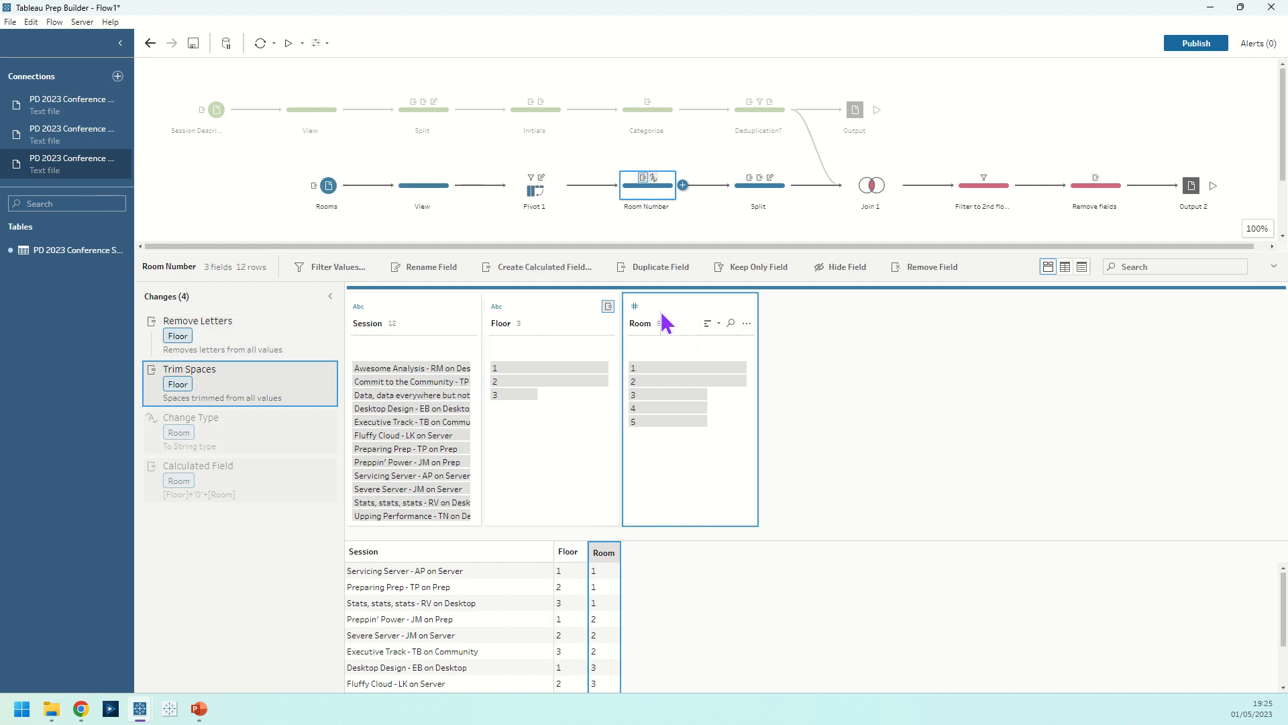
pyautogui.click(635, 307)
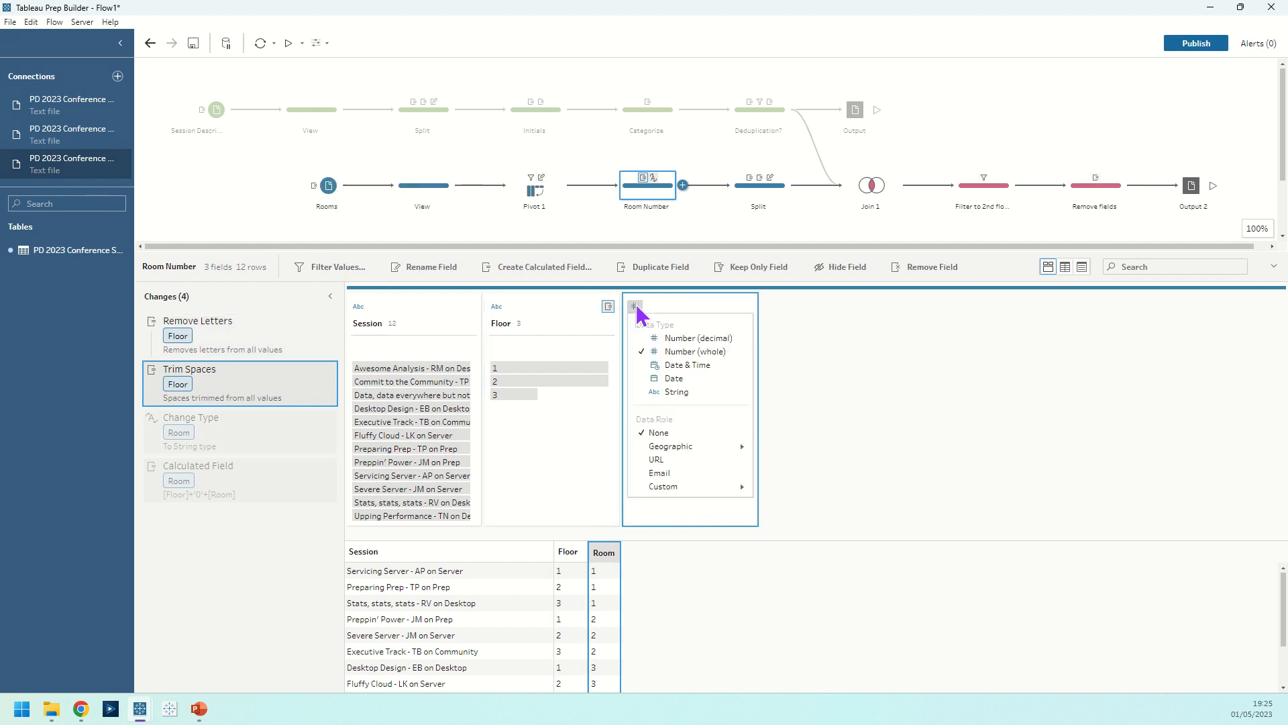
pyautogui.click(851, 344)
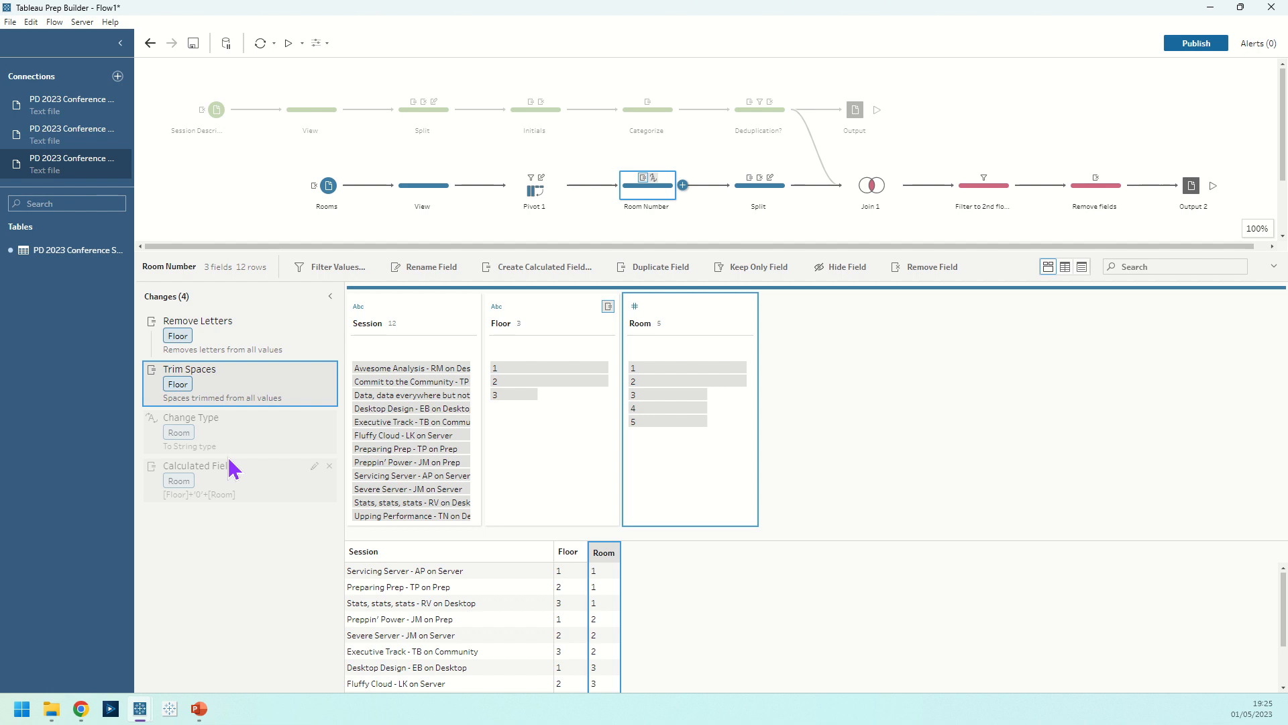
pyautogui.click(215, 446)
# Step: Inspect the Room calculated field's formula [Floor]+'0'+[Room] without changing it, and highlight the rows for room 102
pyautogui.click(310, 481)
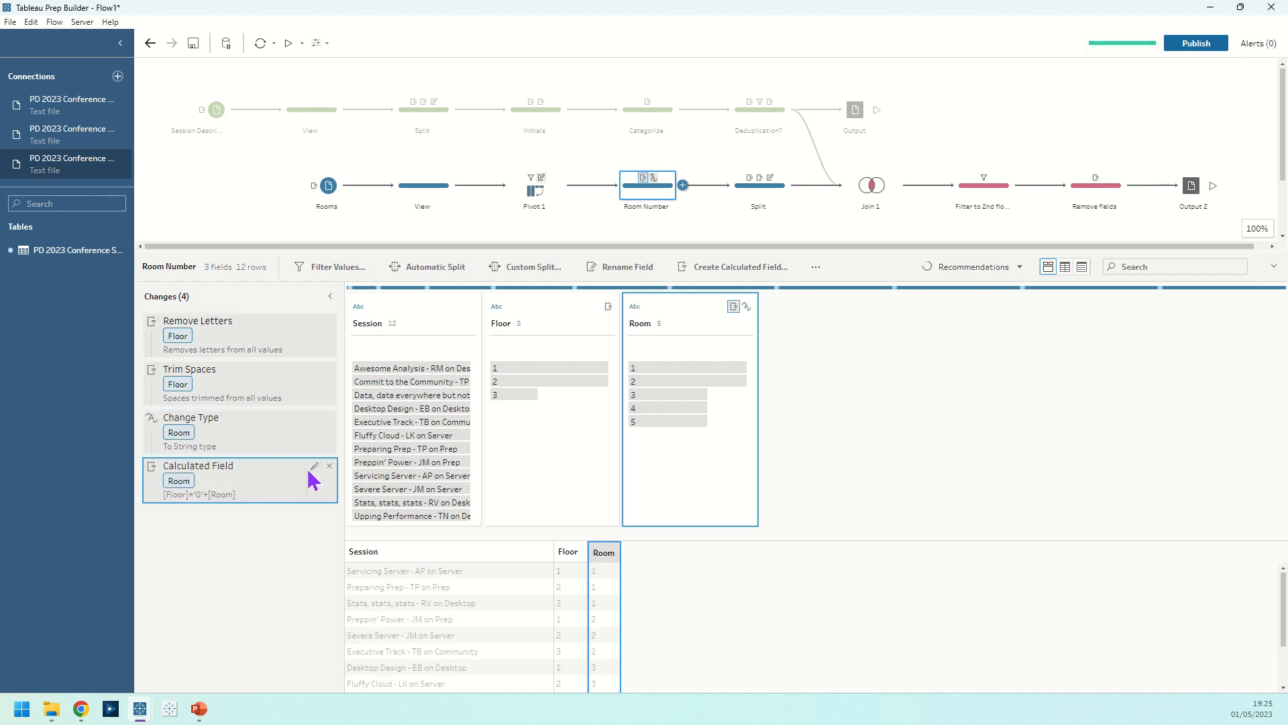
pyautogui.click(313, 468)
pyautogui.click(399, 269)
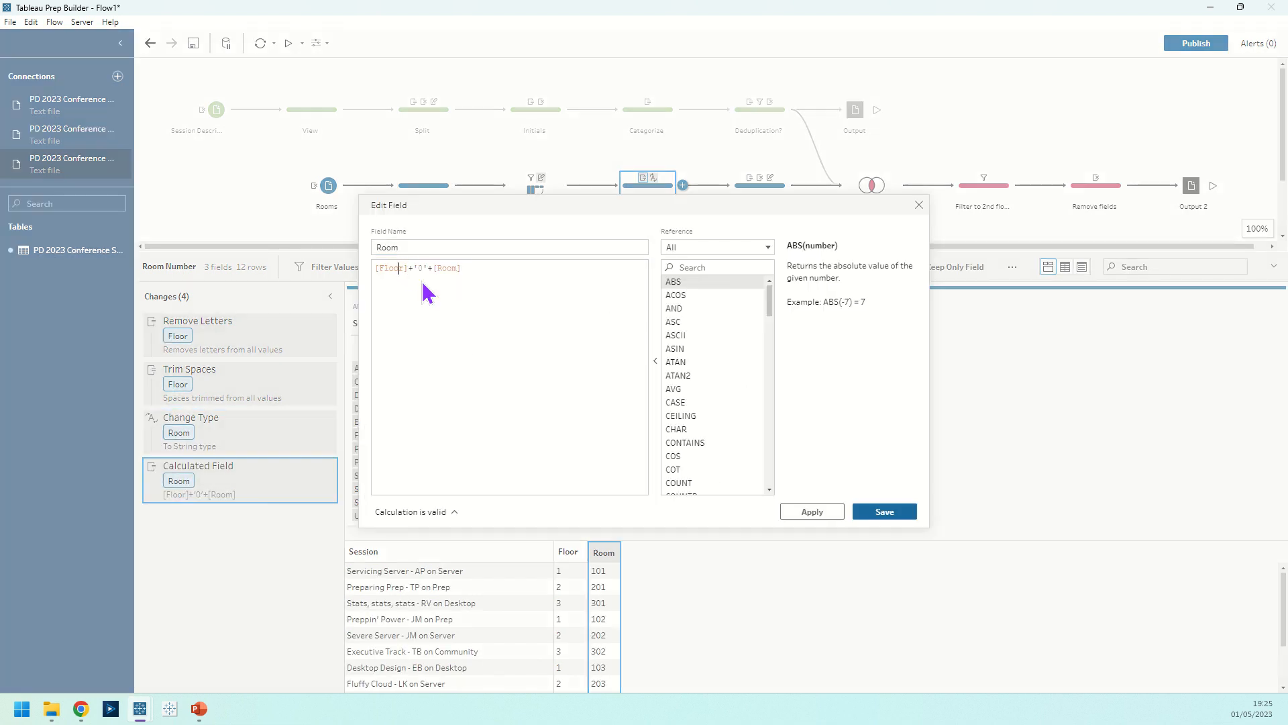
pyautogui.click(917, 205)
pyautogui.click(664, 386)
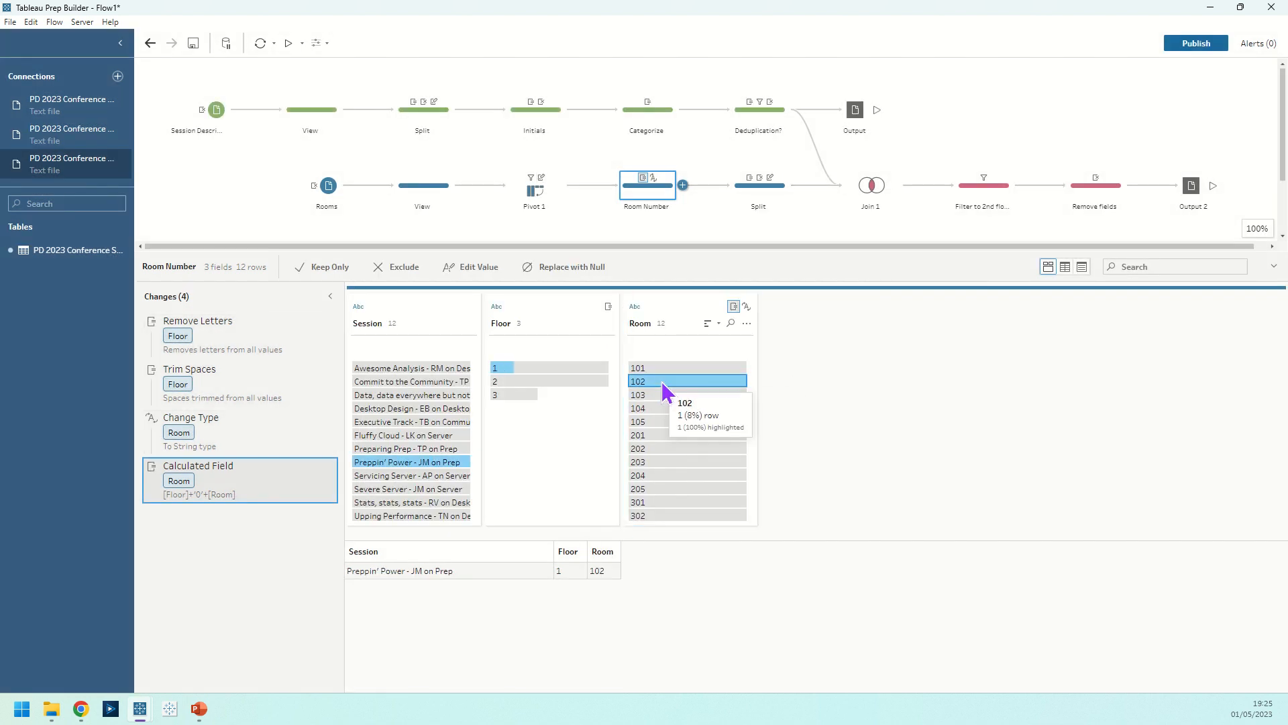
pyautogui.click(662, 381)
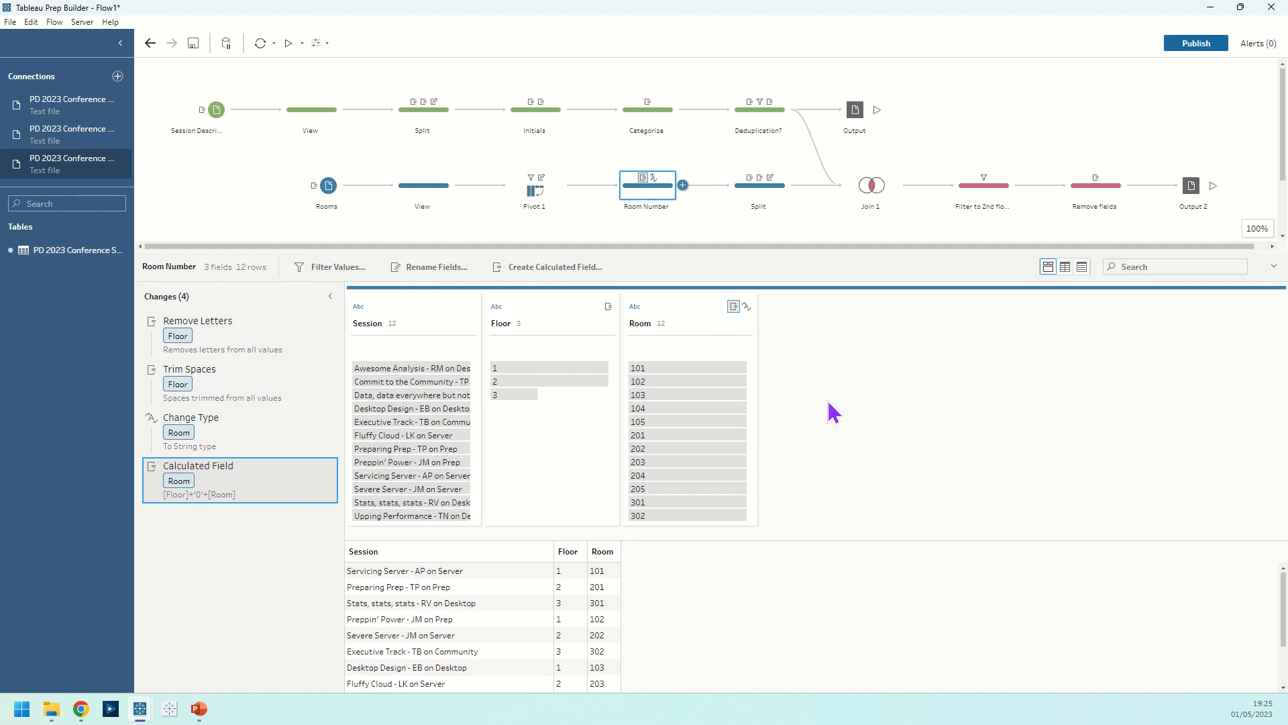
# Step: Look at the Split Values options of the Session field in the Room Number step, applying none
pyautogui.click(387, 323)
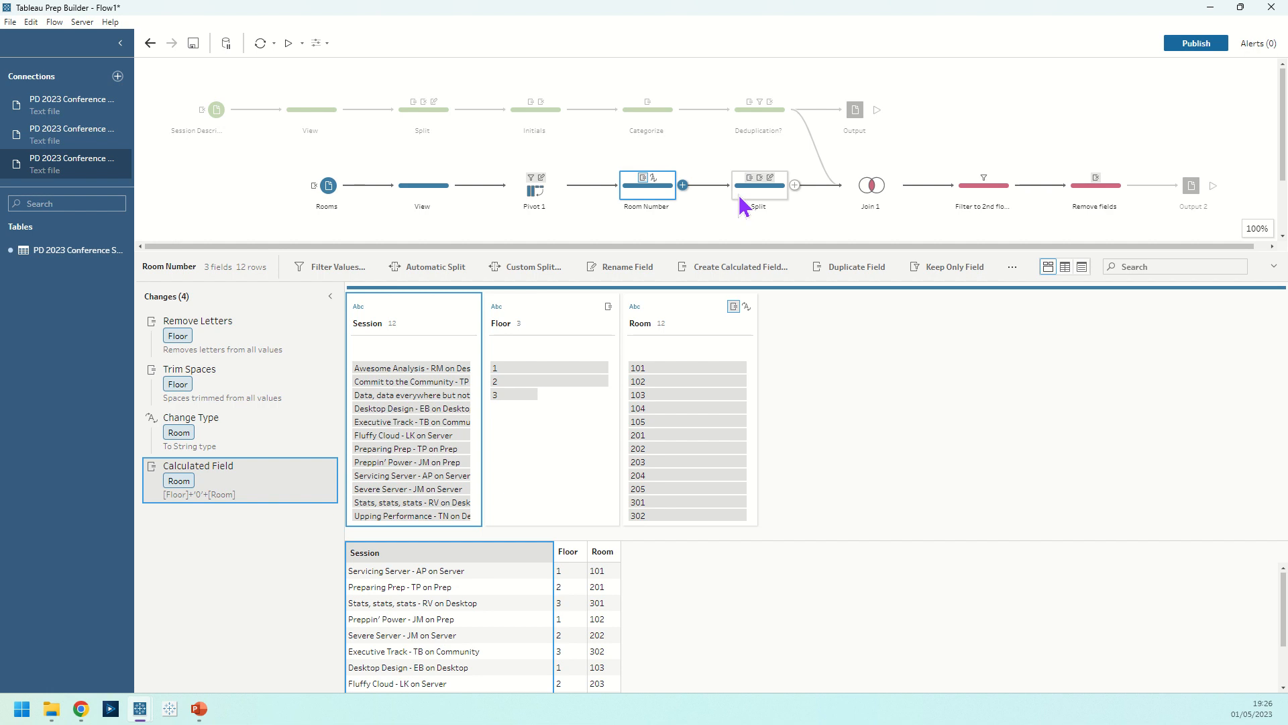
pyautogui.click(470, 322)
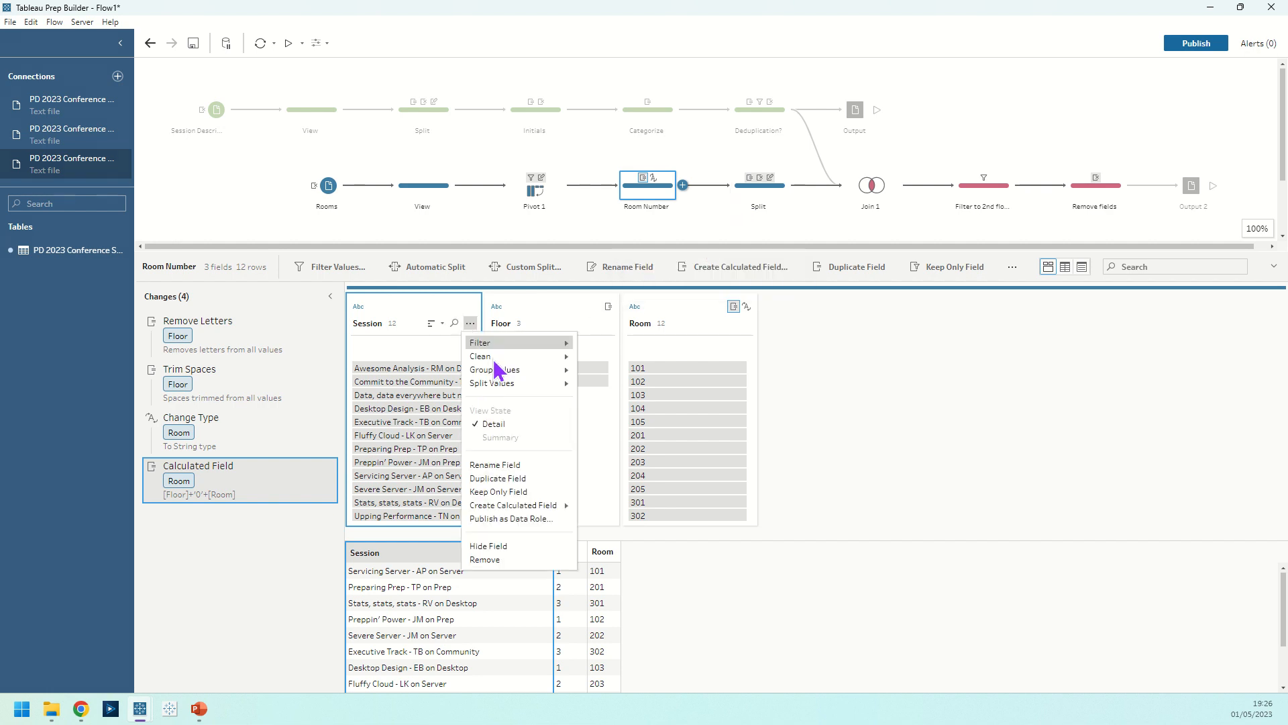
pyautogui.moveTo(510, 383)
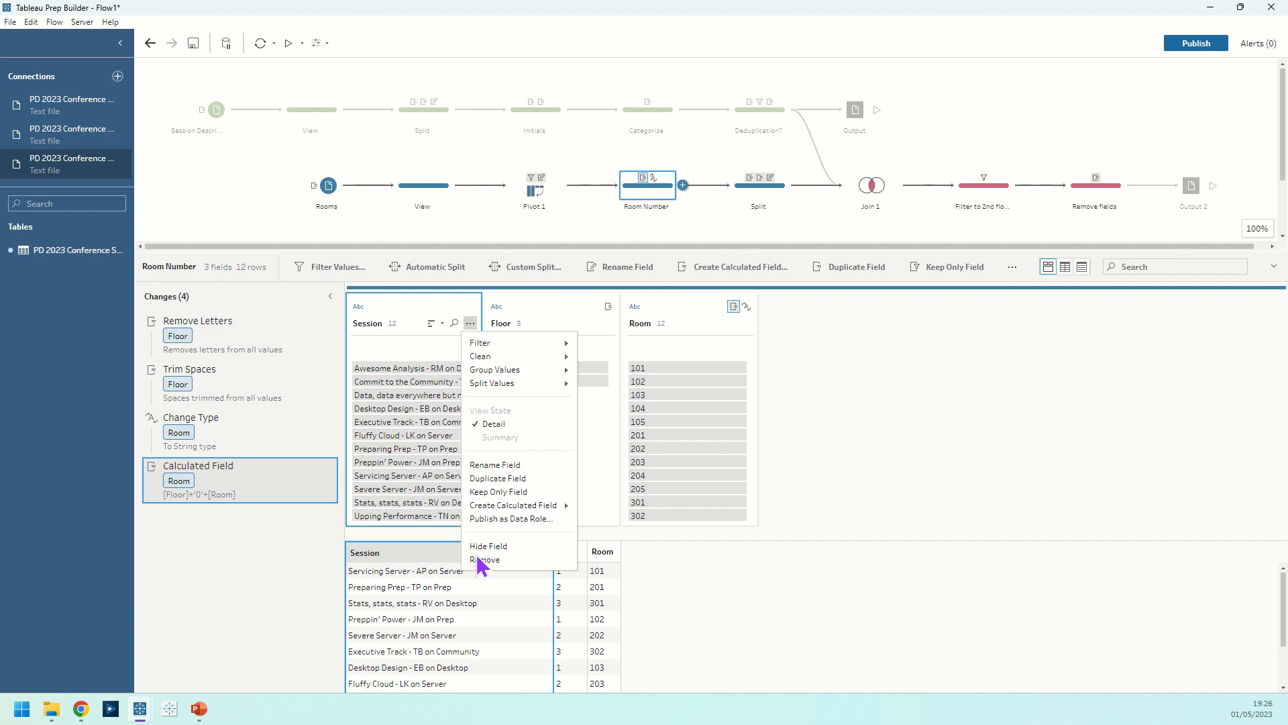
pyautogui.click(752, 202)
# Step: Review the Split step's three Session calculations, the formula of Session - Split 3, and the rename to Title
pyautogui.click(749, 194)
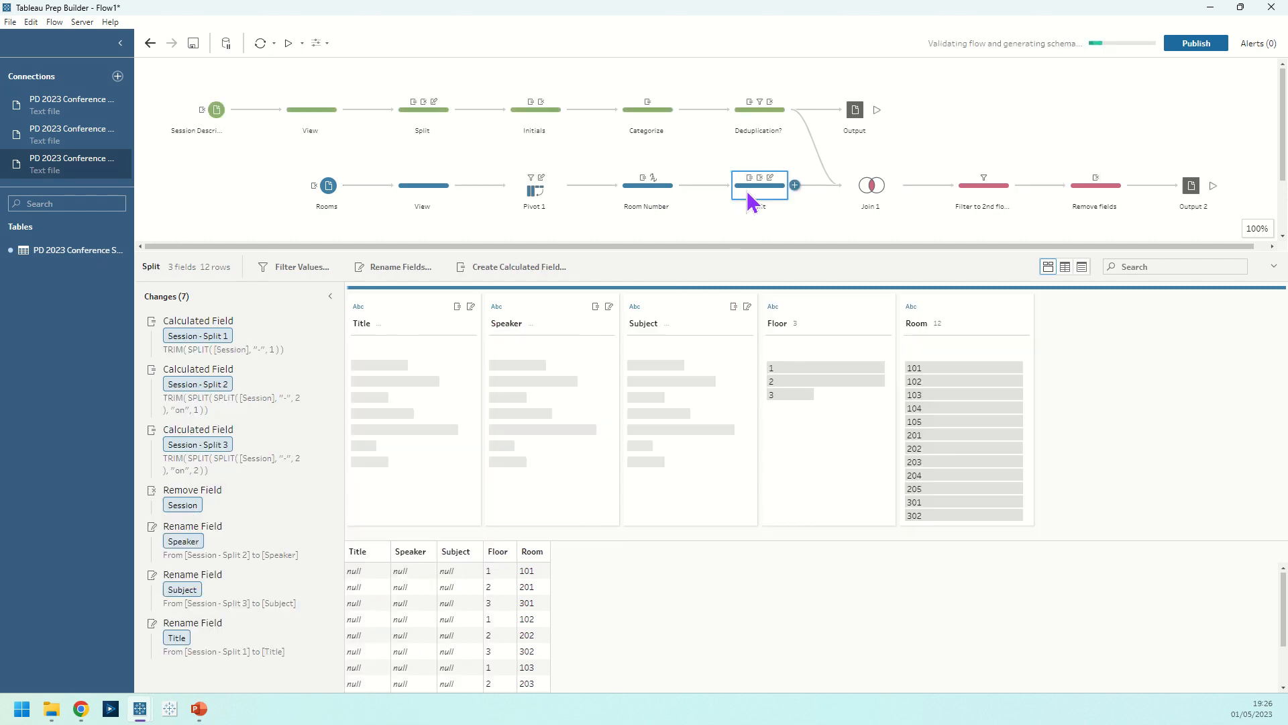
pyautogui.click(248, 335)
pyautogui.click(228, 460)
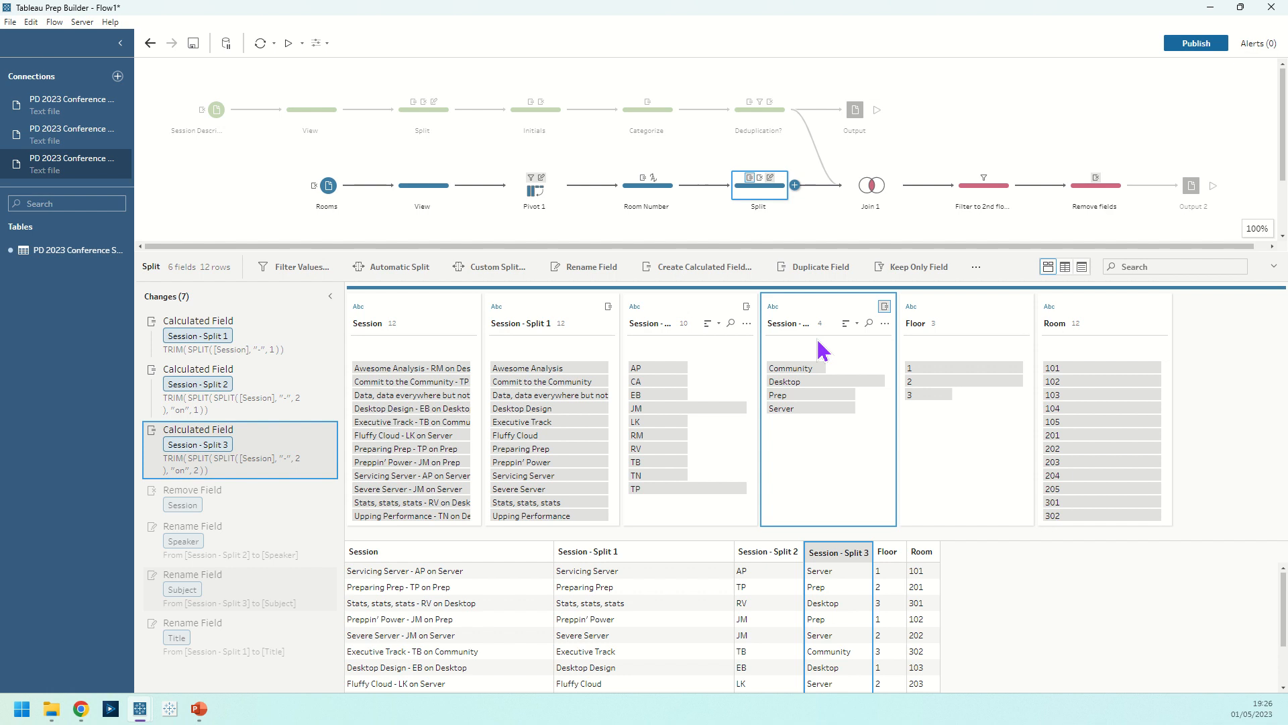
pyautogui.click(314, 430)
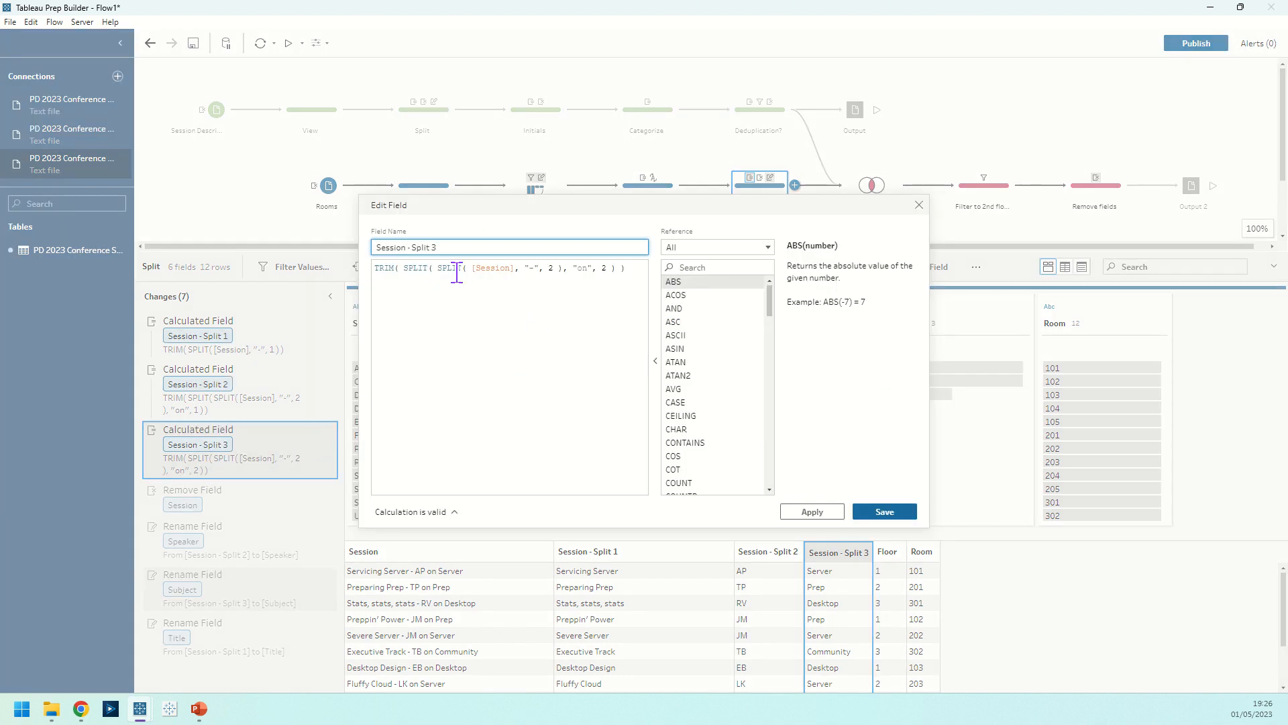
pyautogui.click(581, 268)
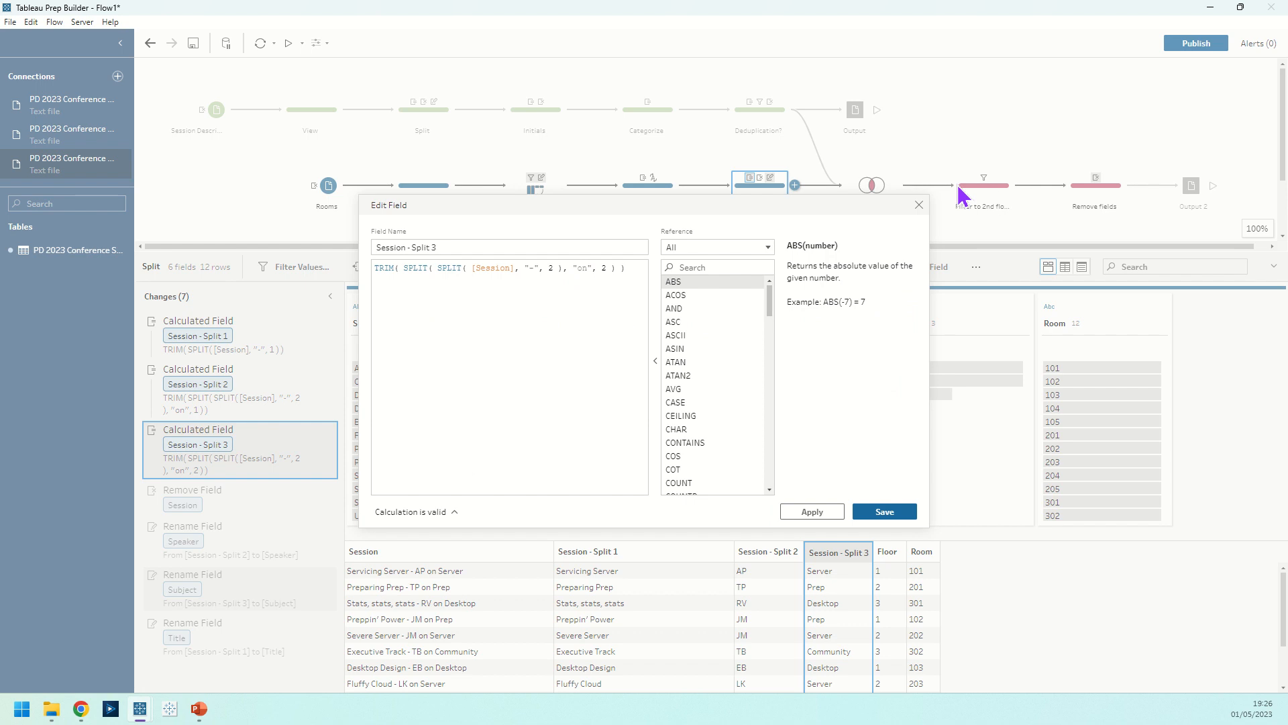
pyautogui.click(918, 205)
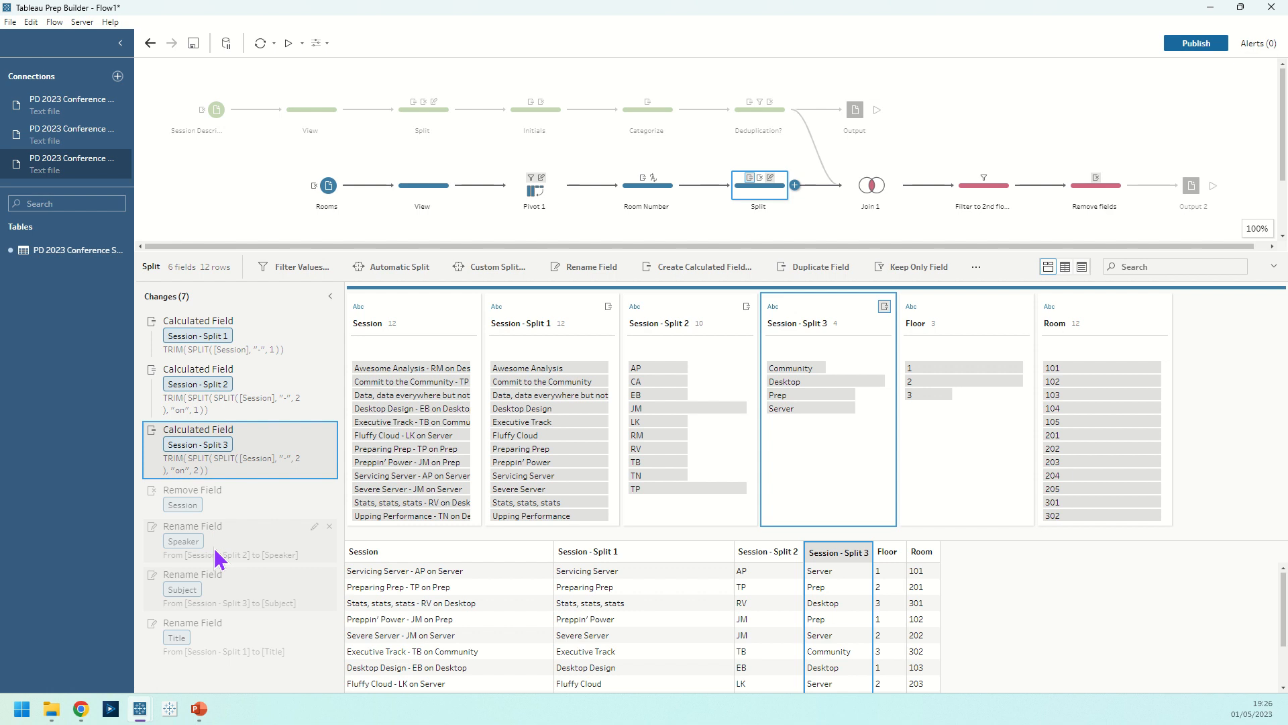
pyautogui.click(226, 641)
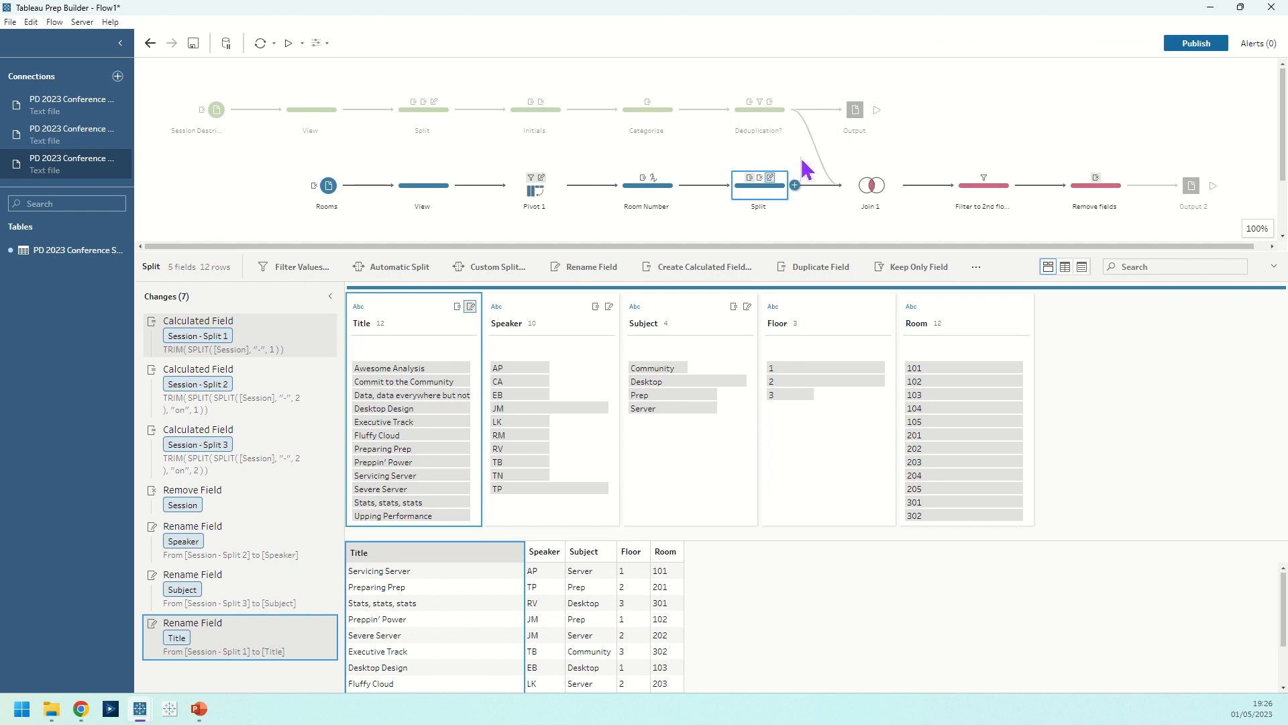
# Step: Remove the Speaker = Speaker clause from Join 1 and check the included rows in the join results summary
pyautogui.click(869, 200)
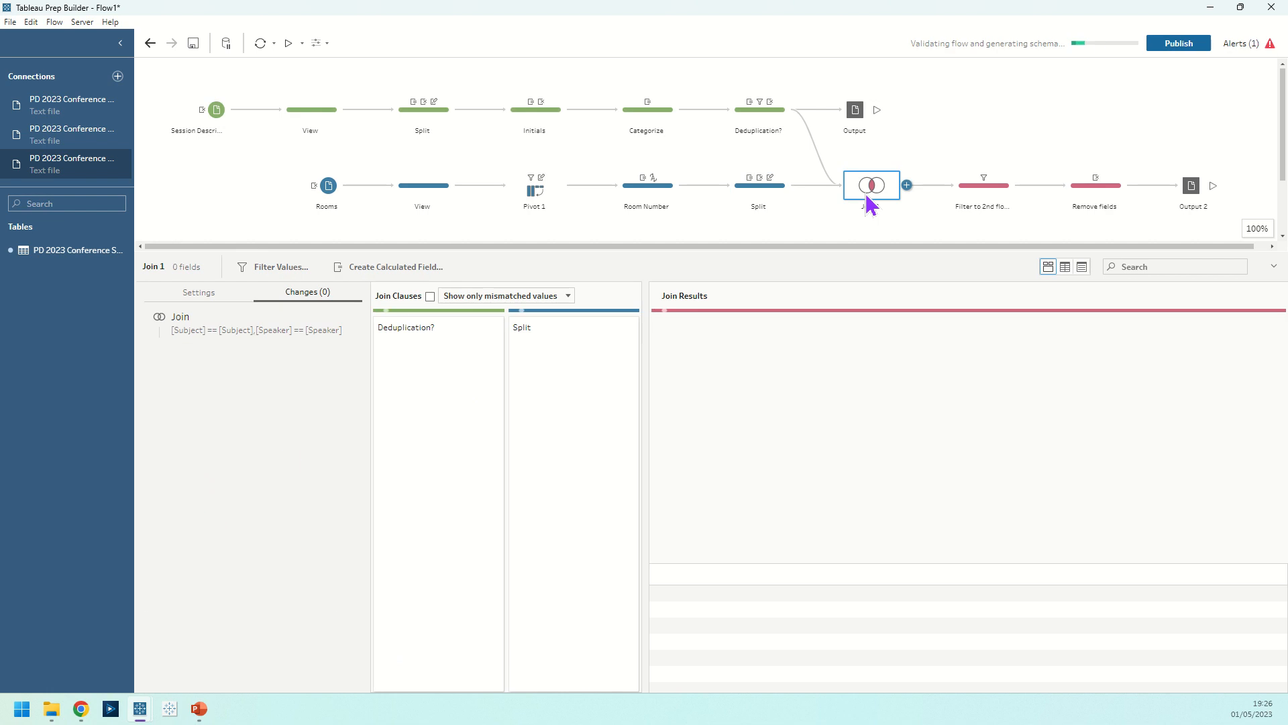
pyautogui.click(198, 293)
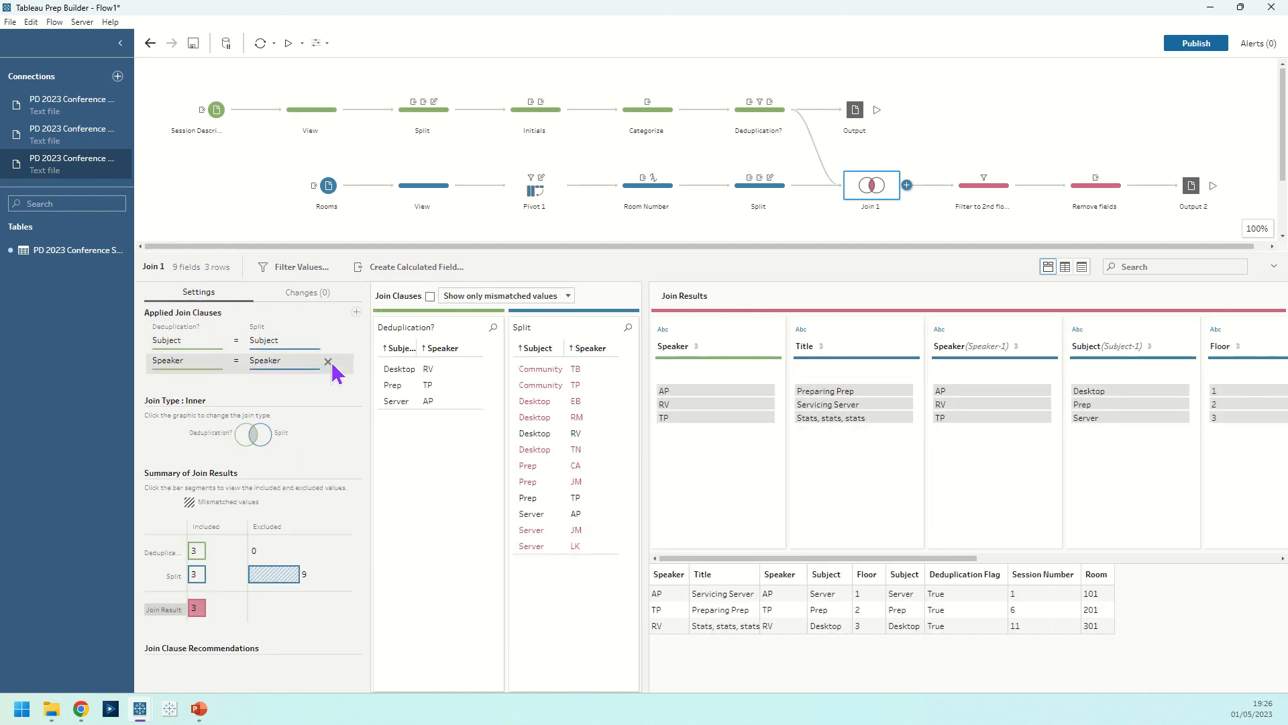
pyautogui.click(329, 363)
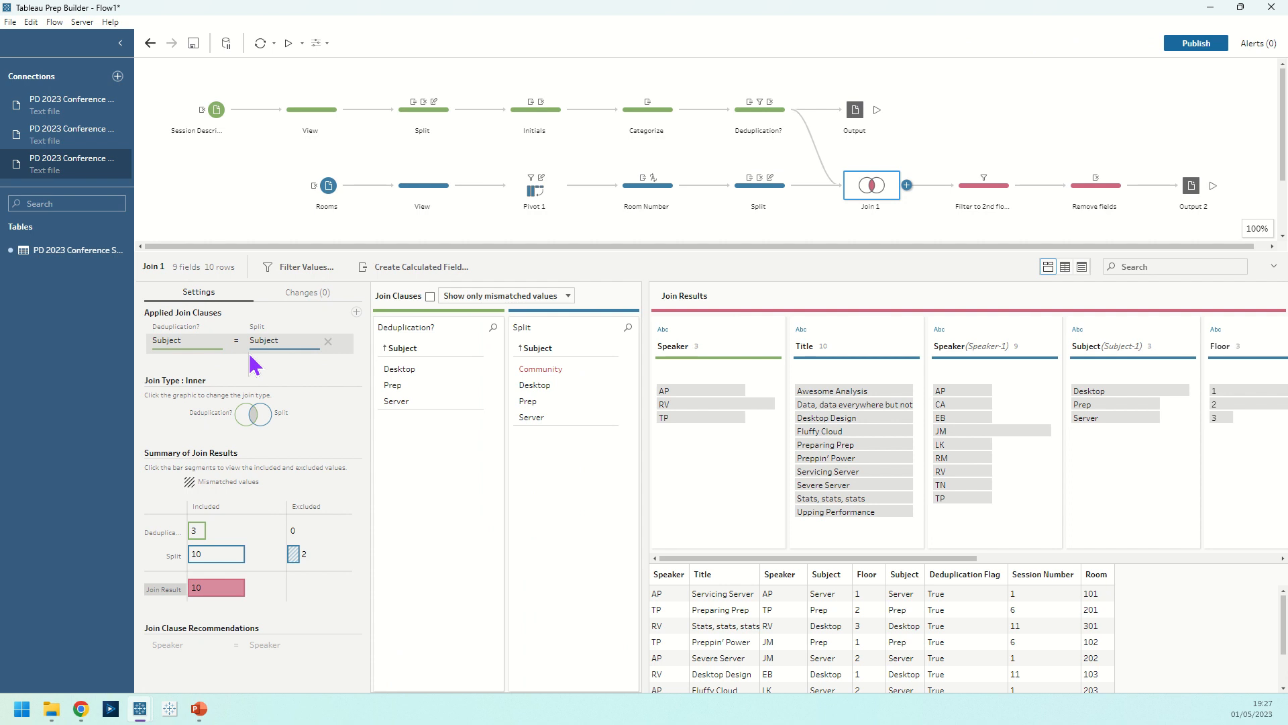
pyautogui.moveTo(198, 542)
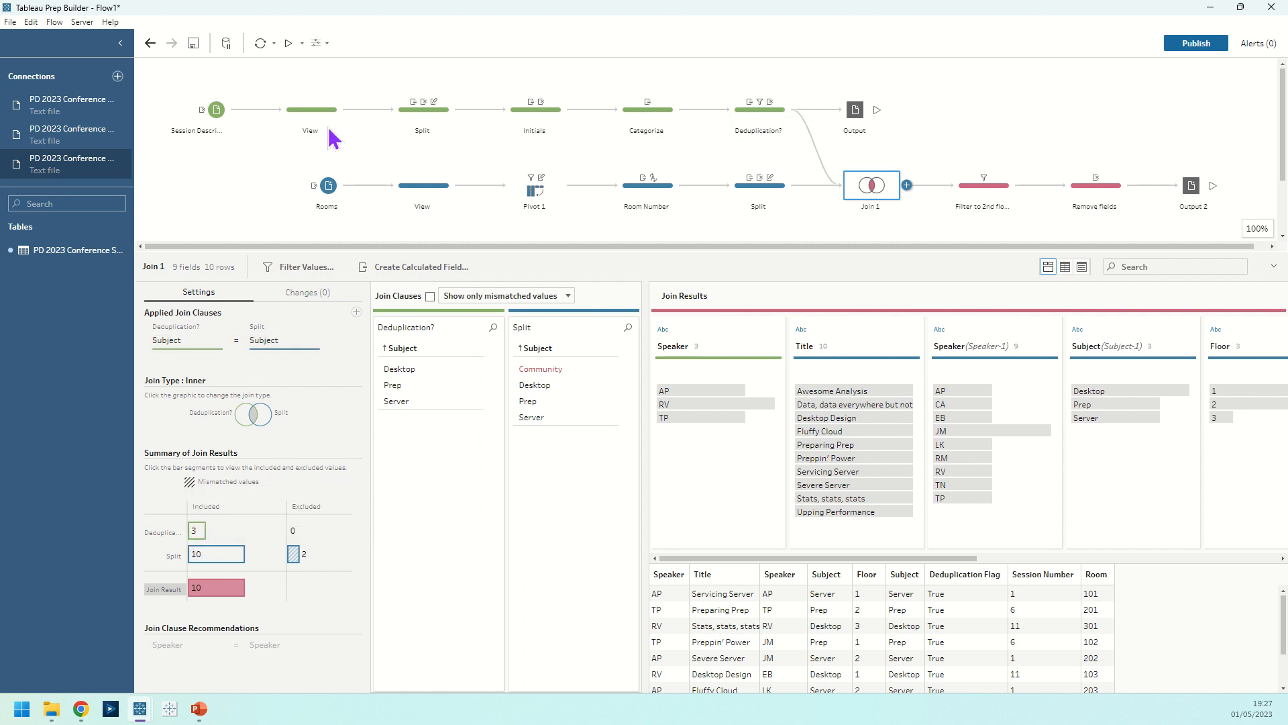
pyautogui.moveTo(212, 567)
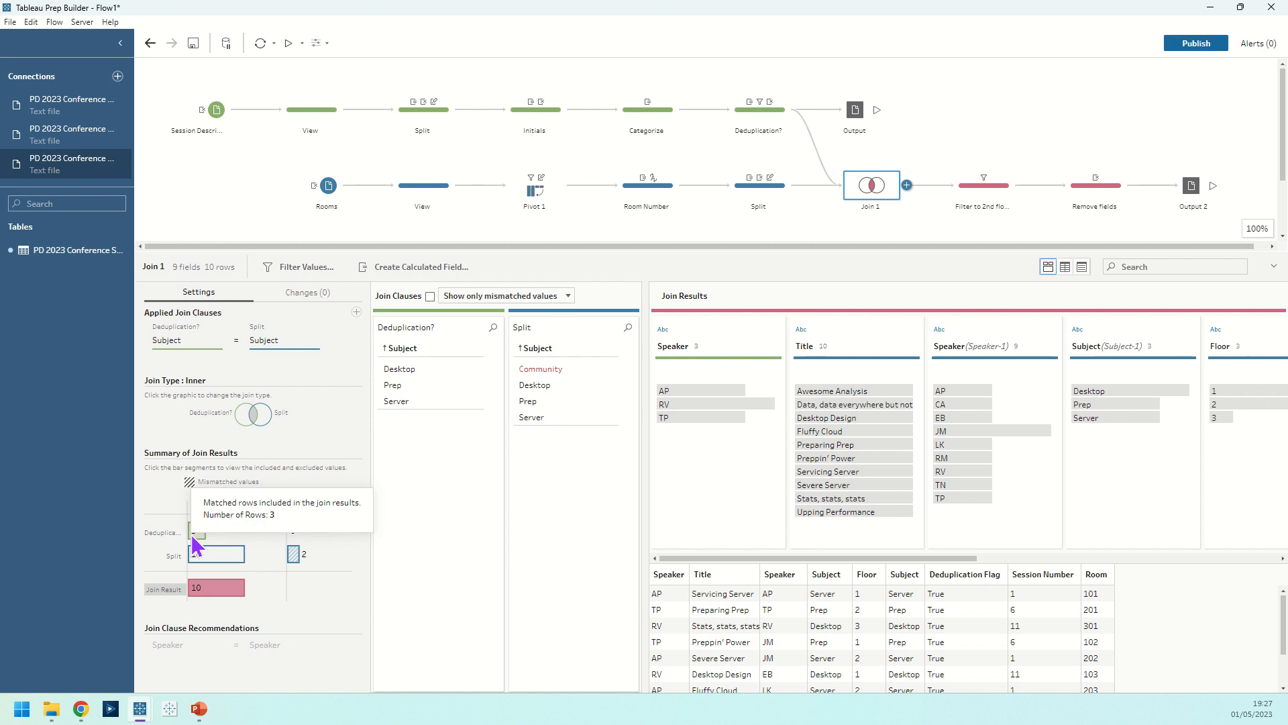
# Step: Add the recommended Speaker = Speaker clause back to Join 1 and highlight the join results for Floor 2
pyautogui.click(329, 644)
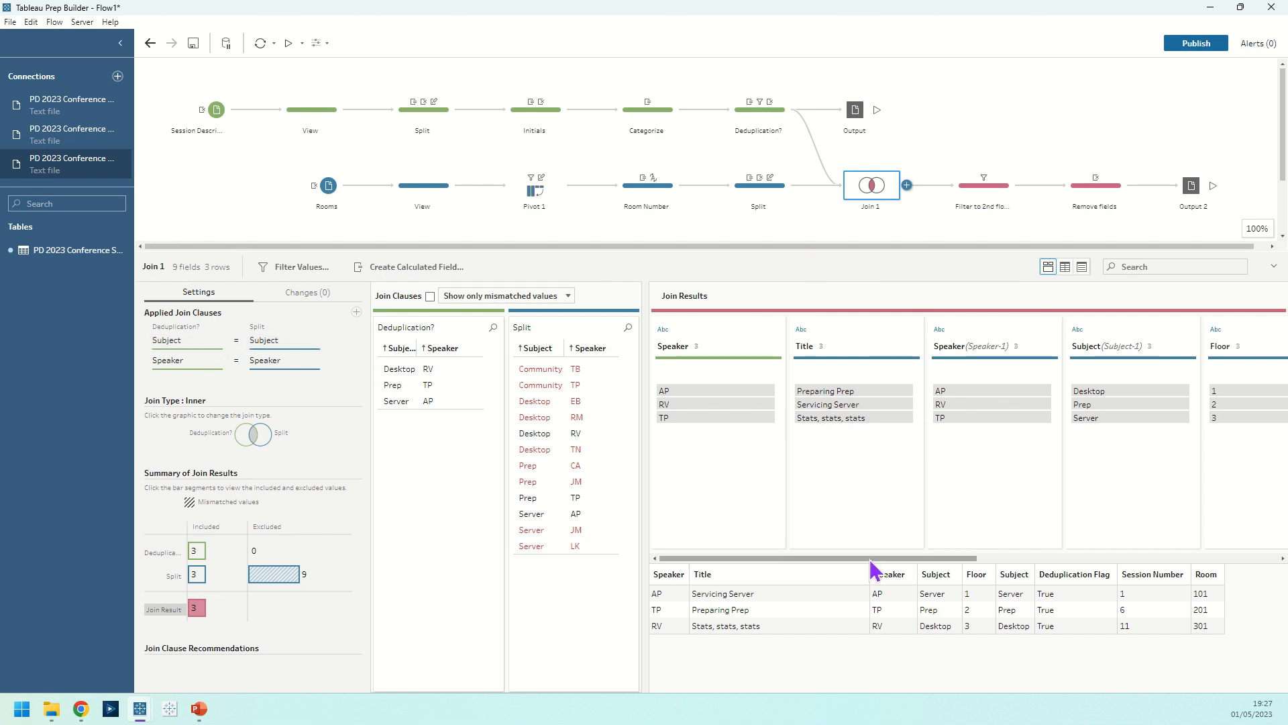
pyautogui.moveTo(875, 560); pyautogui.dragTo(994, 571)
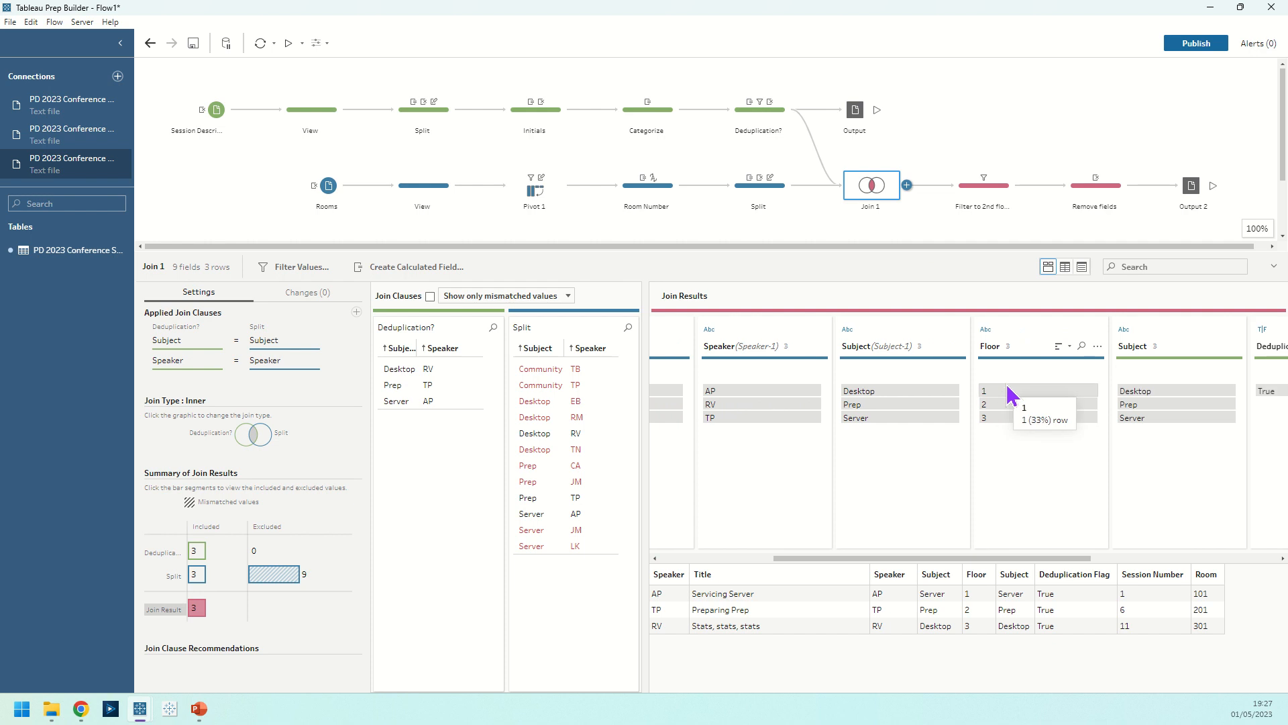
pyautogui.click(1013, 405)
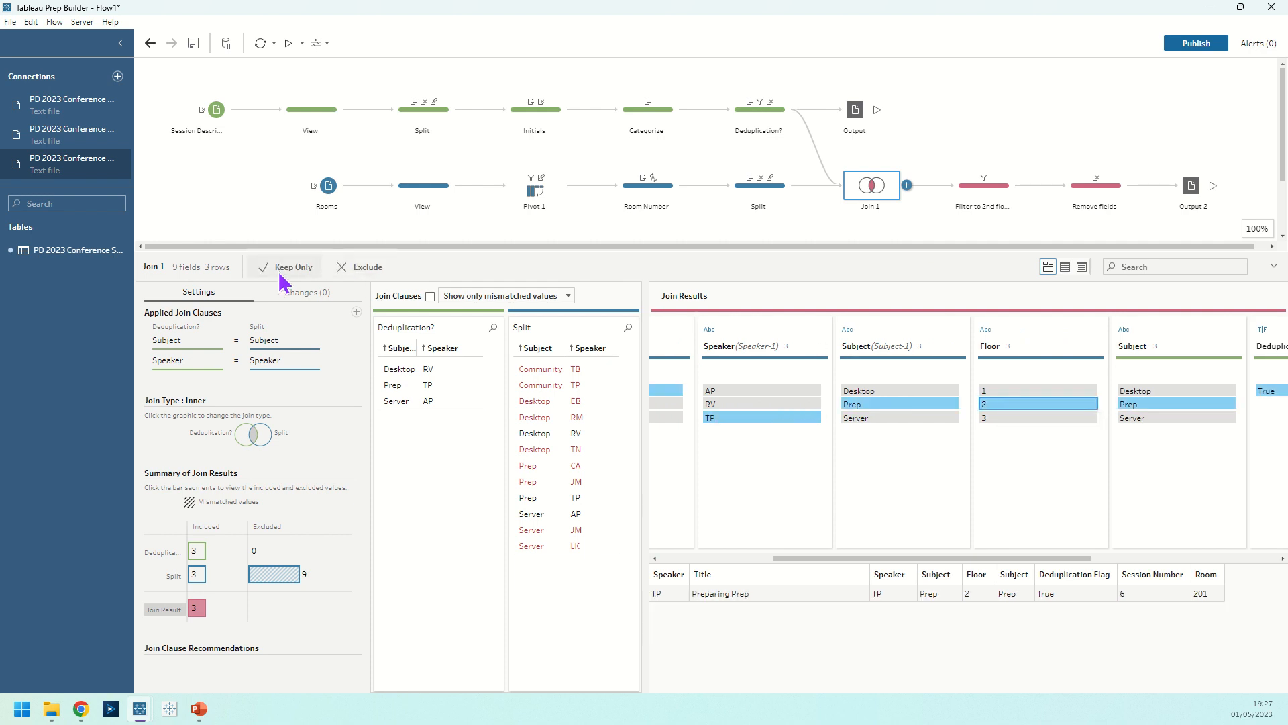
# Step: Review the Filter to 2nd floor step in profile and list views, and the field removals in the Remove fields step
pyautogui.click(977, 195)
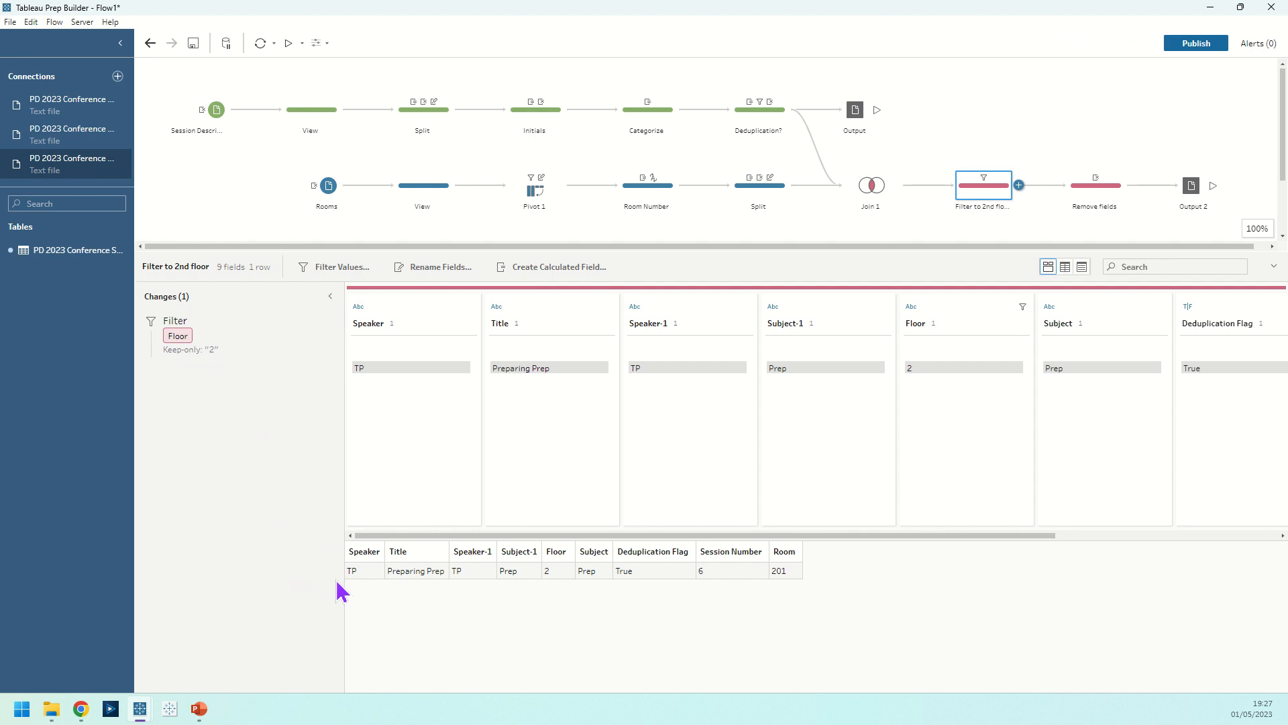
pyautogui.click(1082, 267)
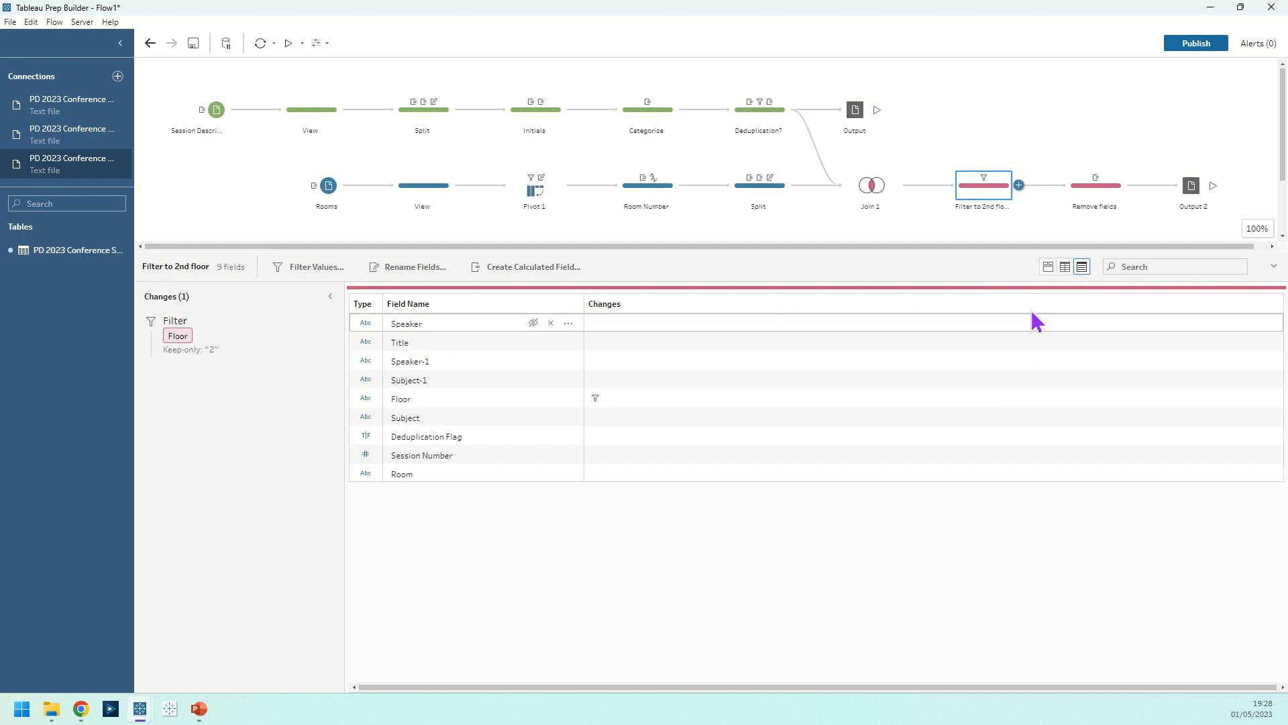
pyautogui.click(1049, 267)
pyautogui.click(1090, 191)
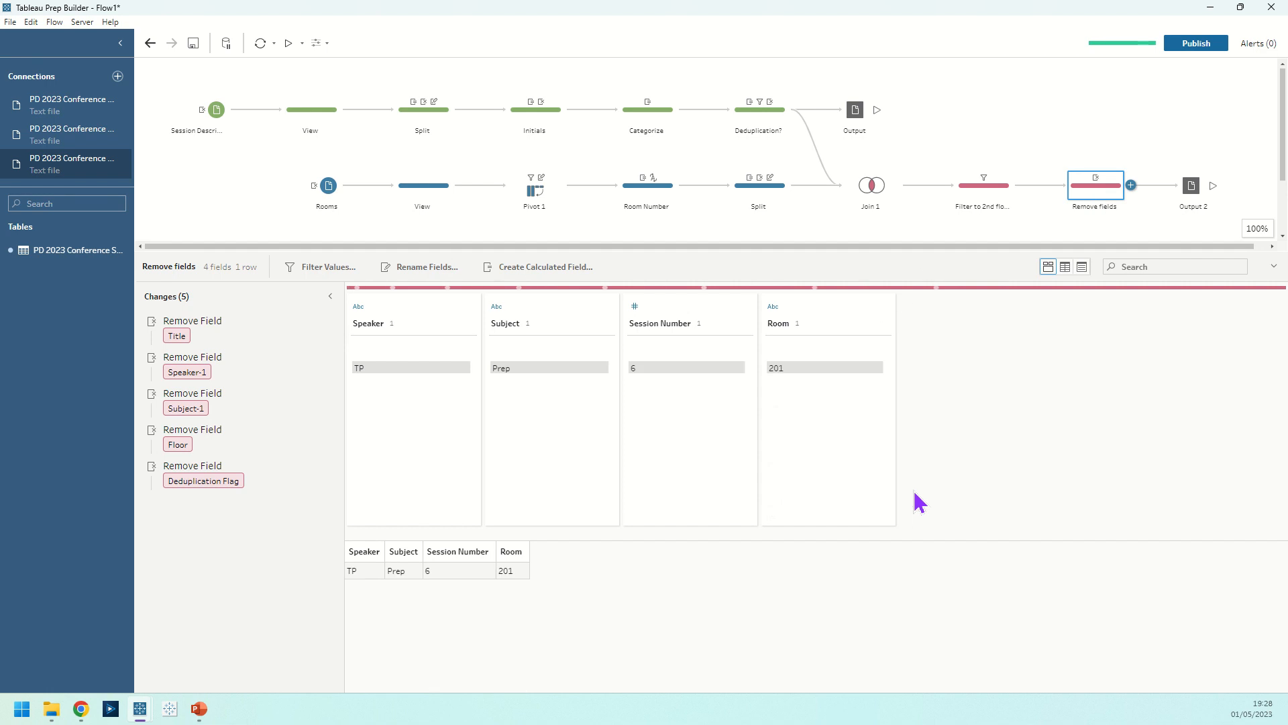